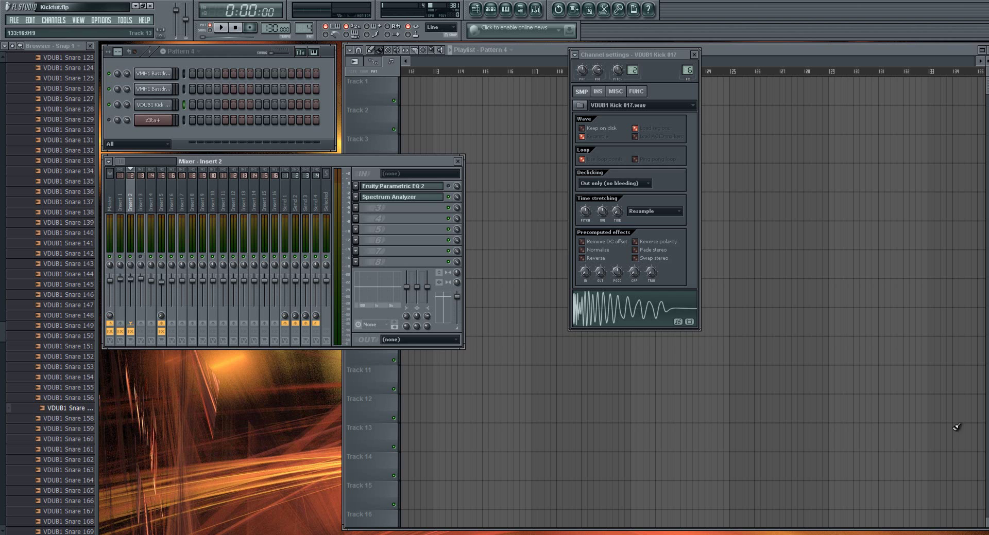
Step: Switch to Pattern 3 and select the VMH1 Bassdrums 030 kick channel
left_click_drag(425, 160, 446, 151)
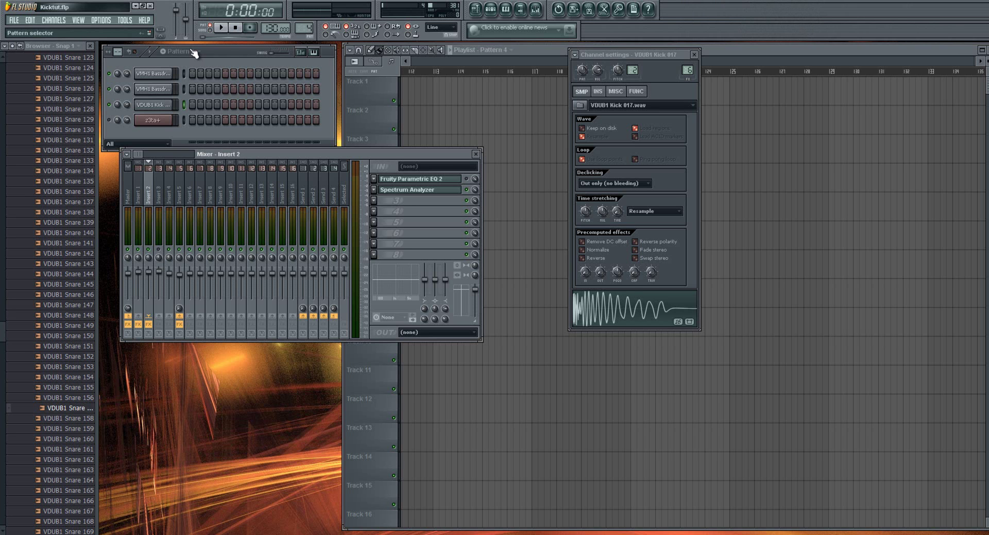
left_click(223, 52)
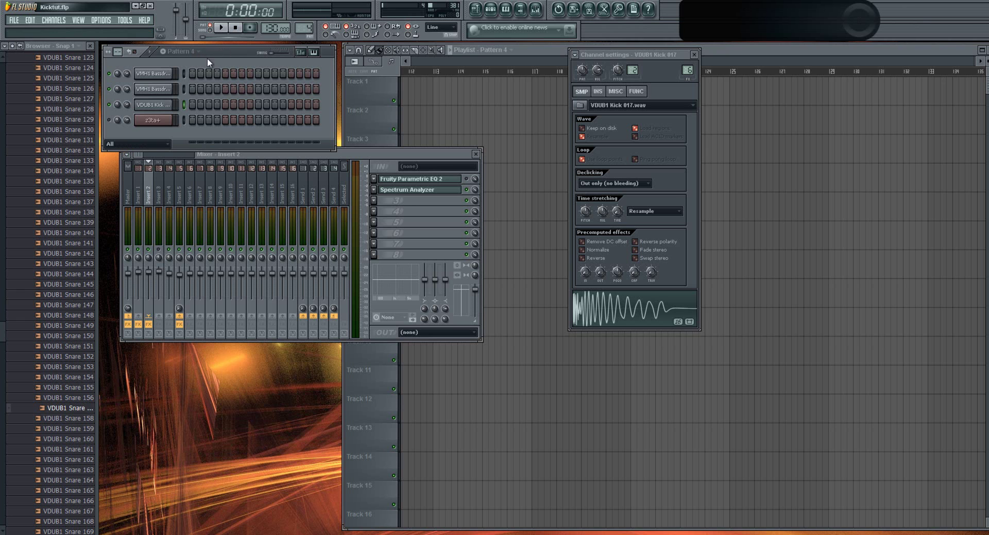
left_click(192, 55)
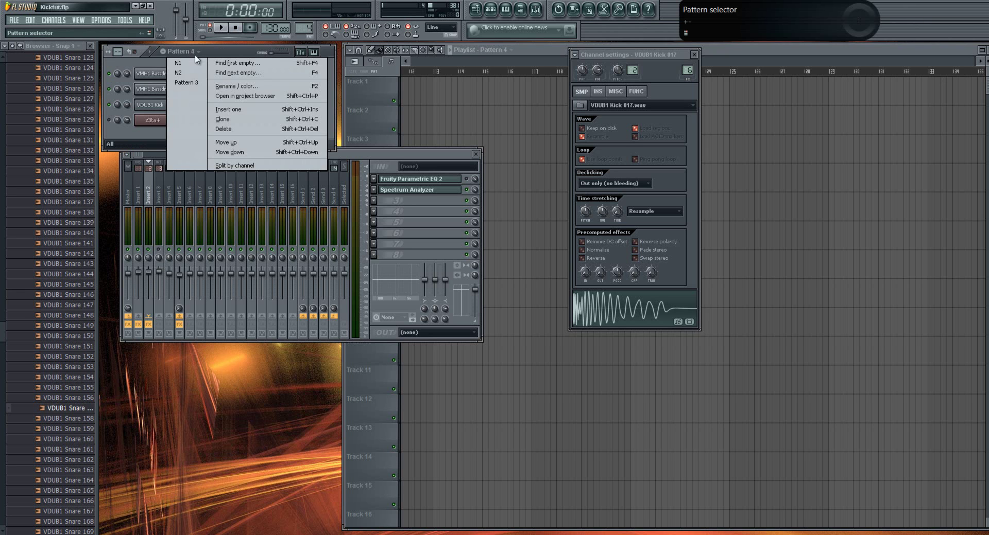
left_click(181, 85)
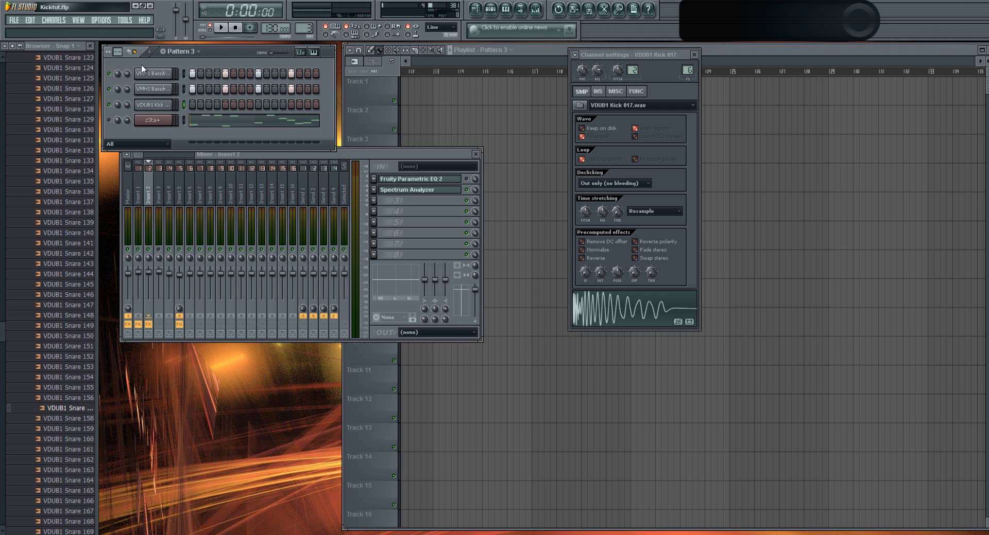
left_click(152, 74)
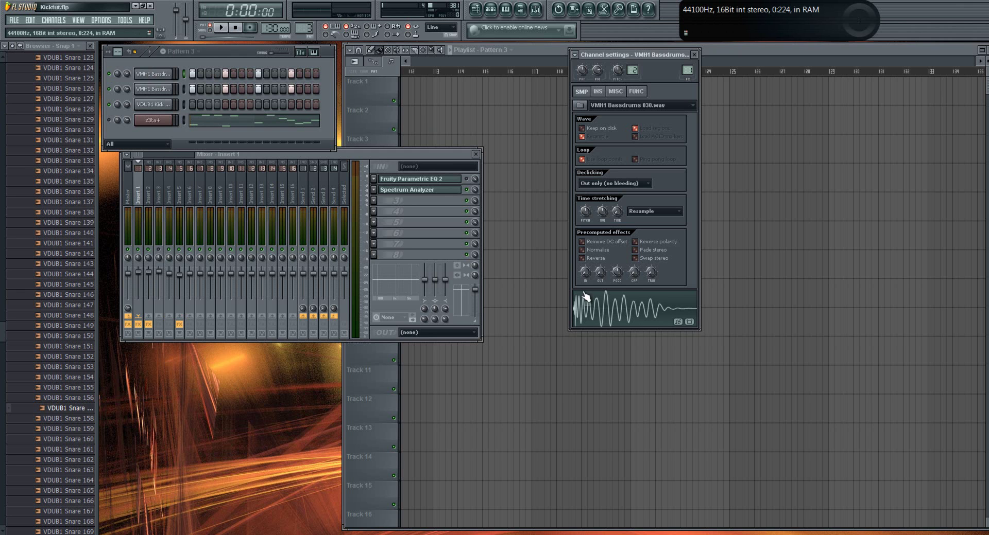
left_click(621, 315)
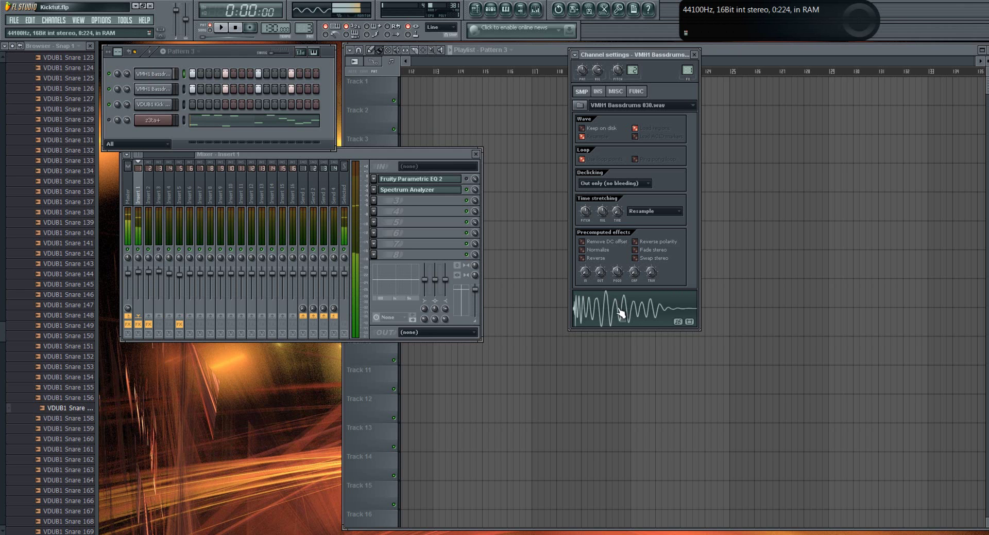
left_click(622, 315)
left_click(633, 313)
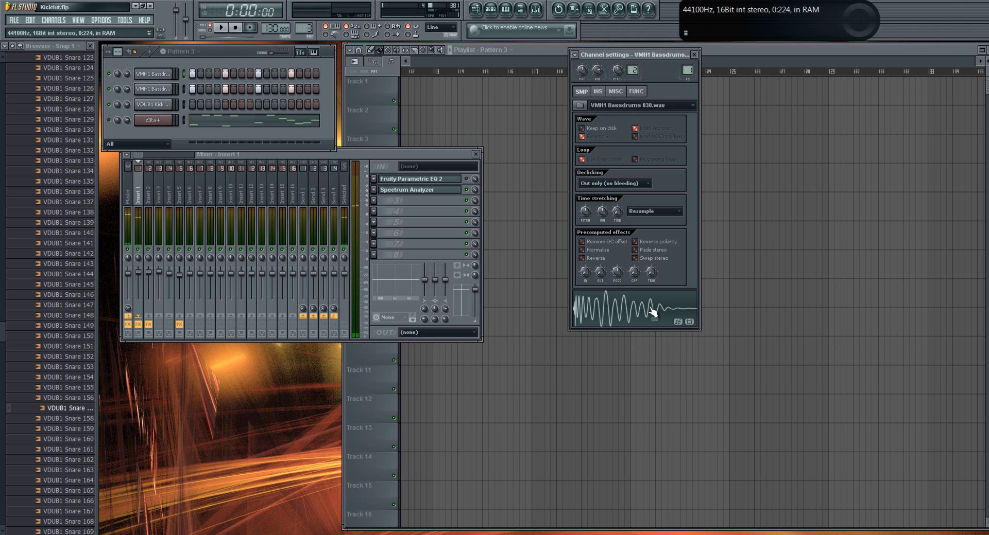
left_click(153, 89)
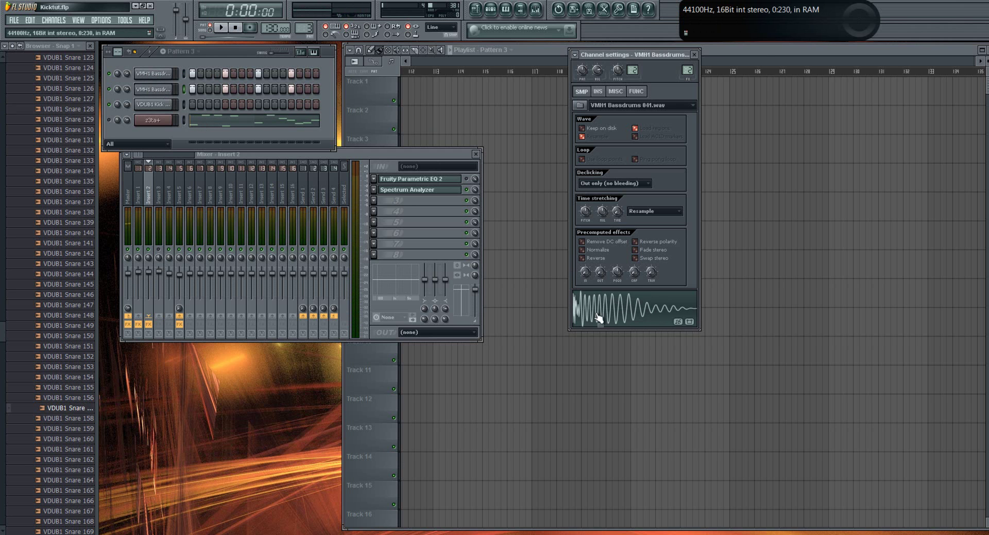
left_click(621, 315)
left_click(620, 316)
left_click(621, 315)
left_click(620, 315)
left_click(621, 315)
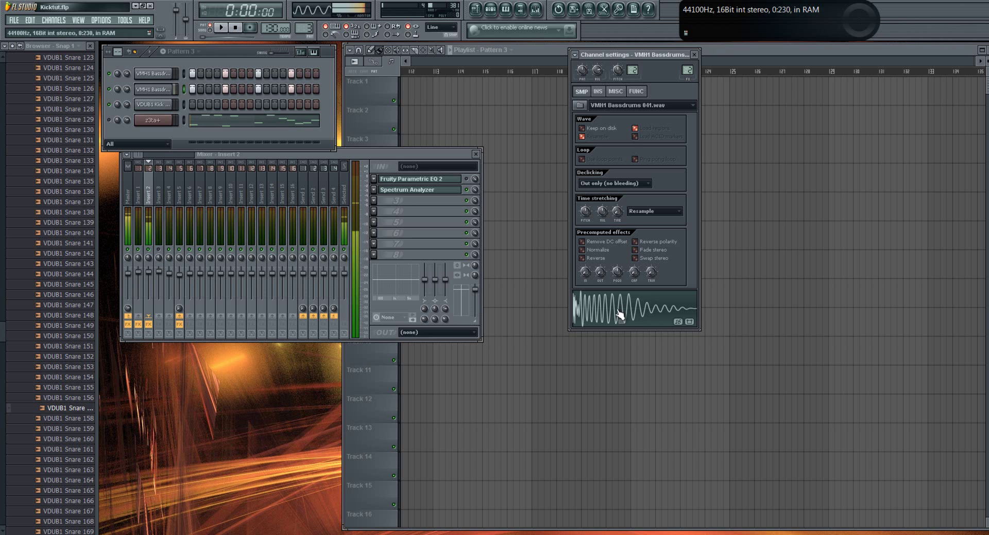
left_click(157, 78)
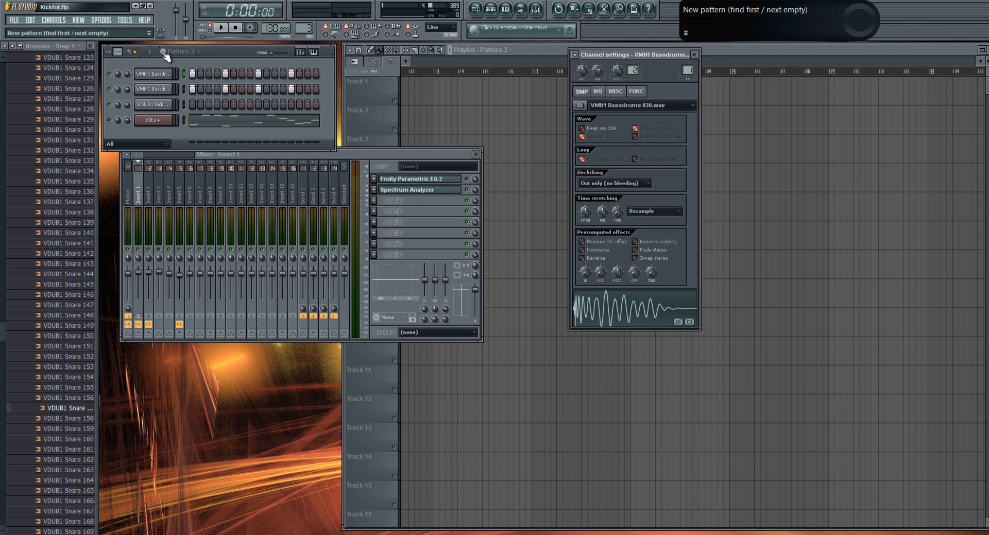
Step: Show Insert 1's Spectrum Analyzer and preview the Bassdrums 030 kick to read its spectrum
left_click(407, 191)
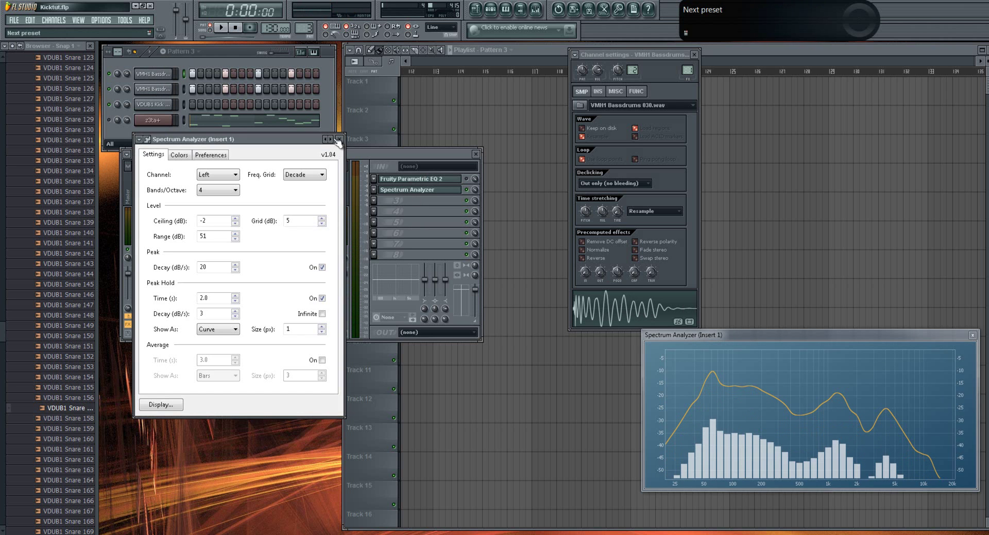
left_click_drag(754, 335, 526, 354)
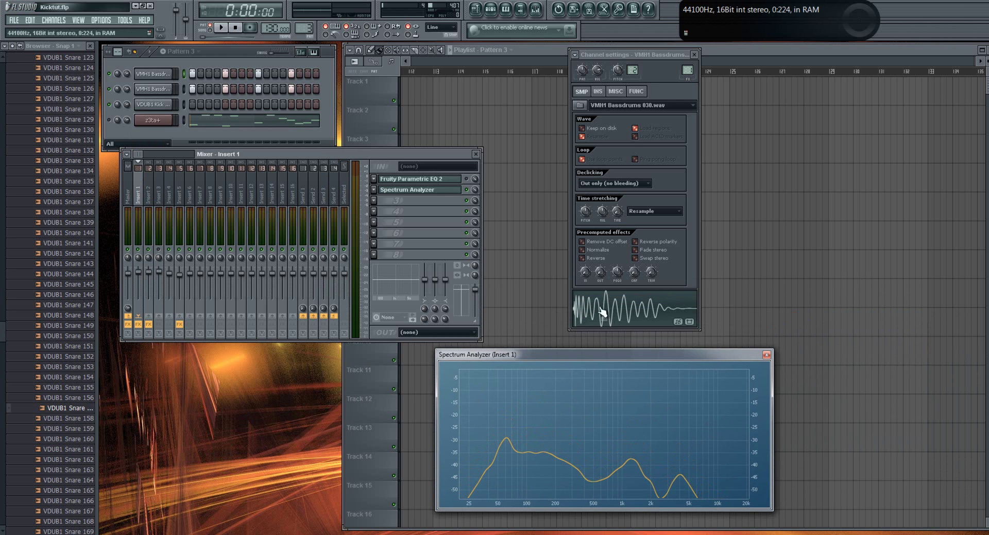
left_click_drag(613, 308, 627, 315)
left_click(627, 314)
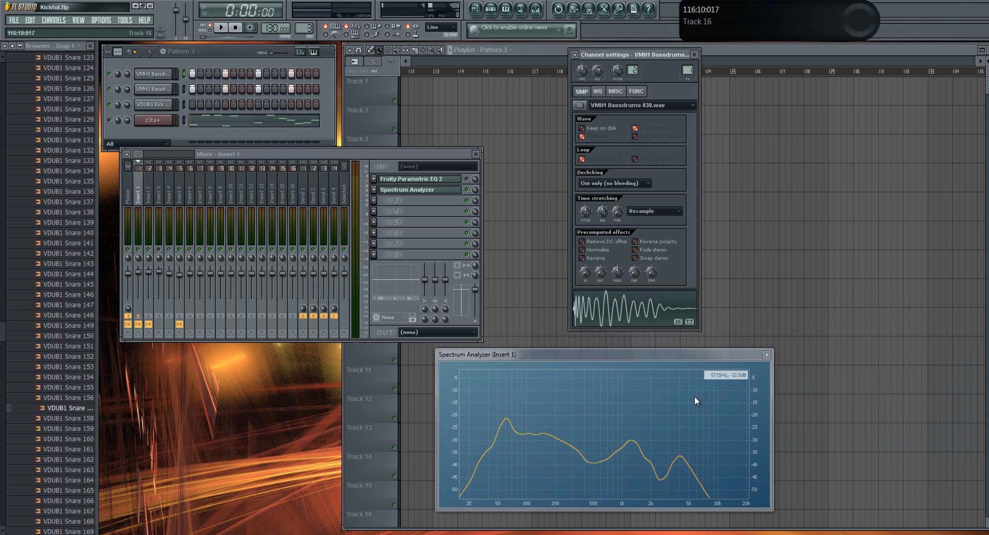
left_click(646, 315)
left_click(646, 314)
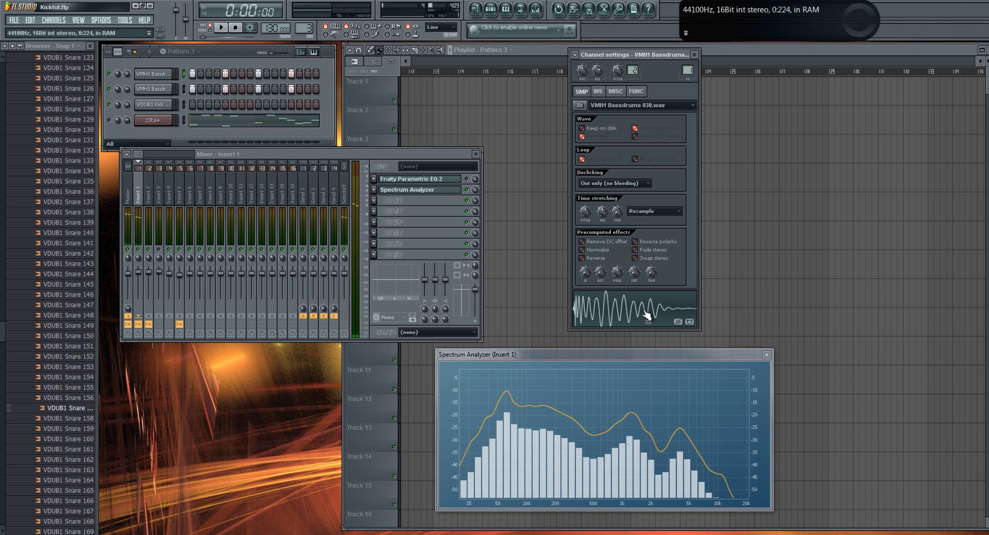
Step: Show Insert 2's Spectrum Analyzer and preview the Bassdrums 041 kick through it
left_click(148, 194)
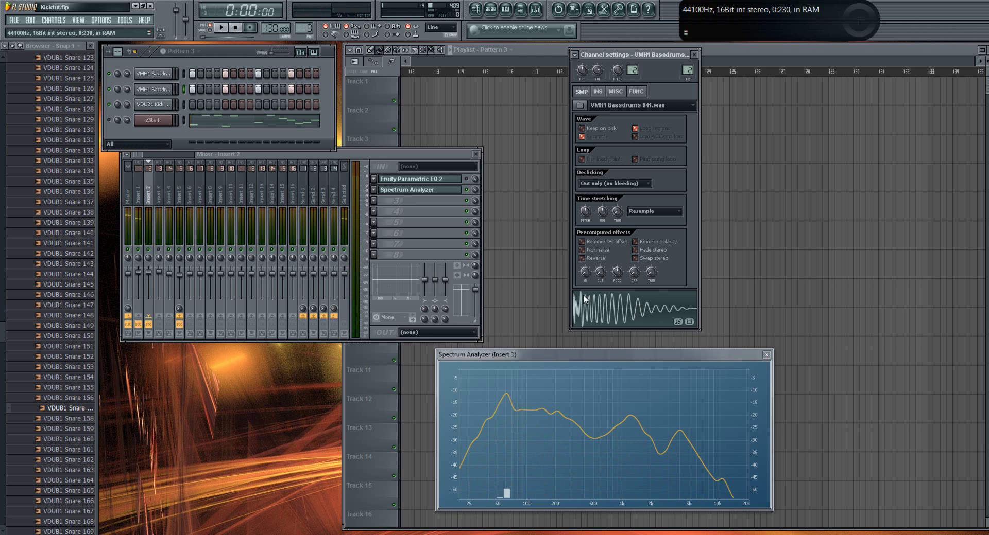
left_click(405, 191)
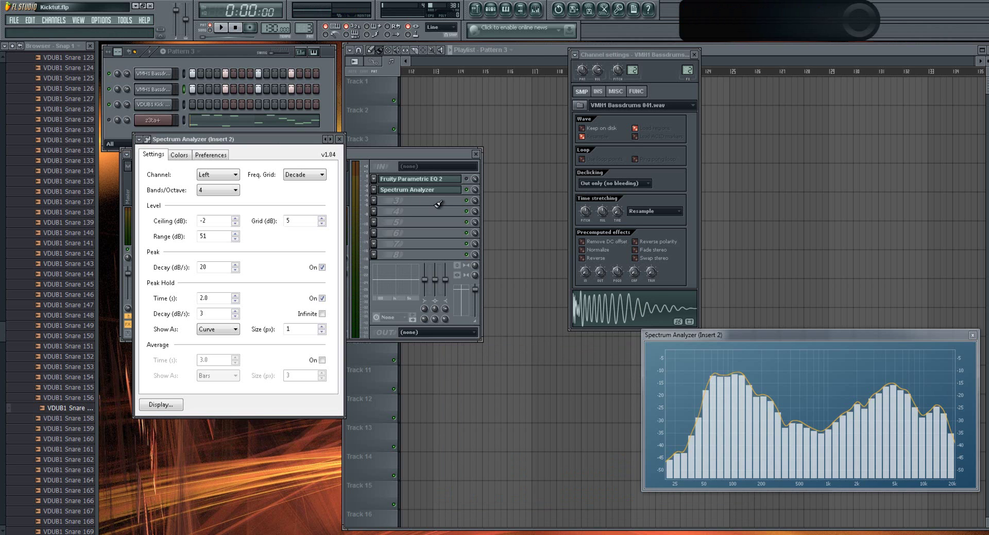
mouse_move(797, 429)
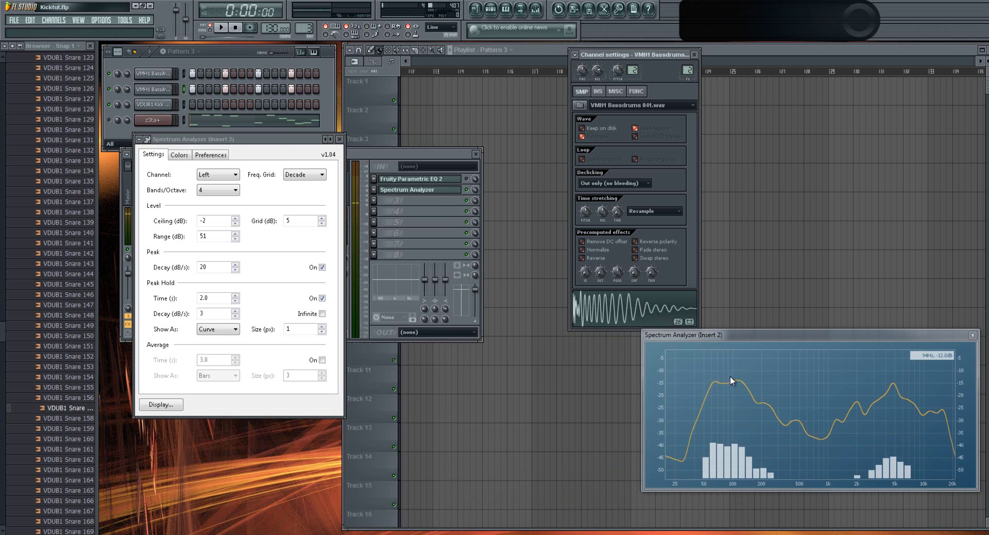
left_click(612, 309)
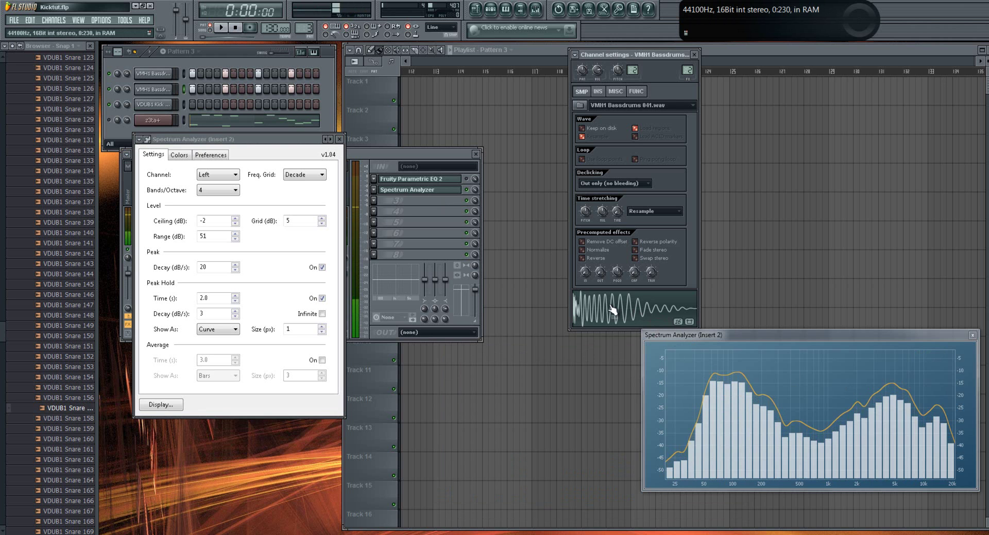
left_click(338, 139)
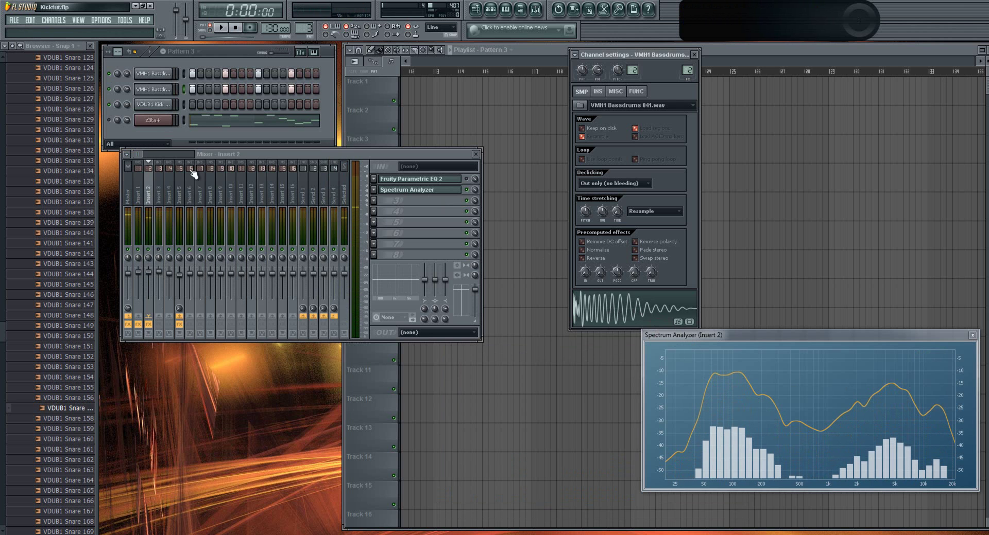
Step: Add a Fruity Parametric EQ 2 to Insert 1 with its high shelf cut -18 dB near 678 Hz
left_click(139, 194)
left_click(374, 201)
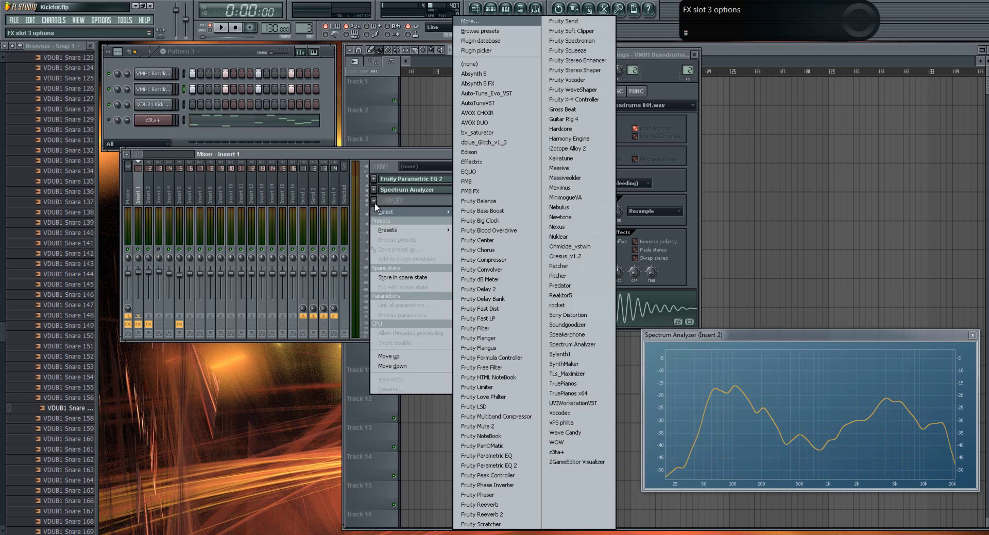
left_click(512, 467)
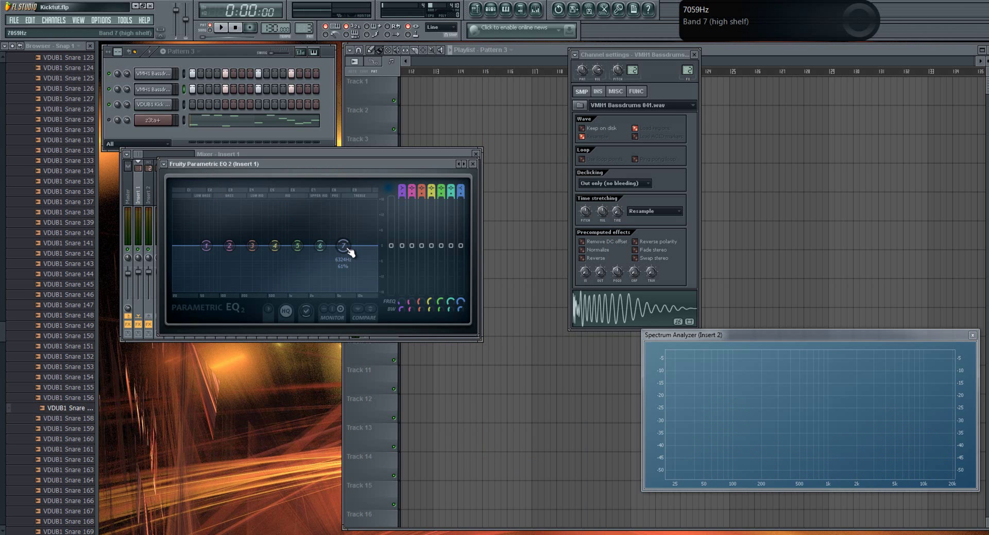
left_click_drag(343, 247, 276, 293)
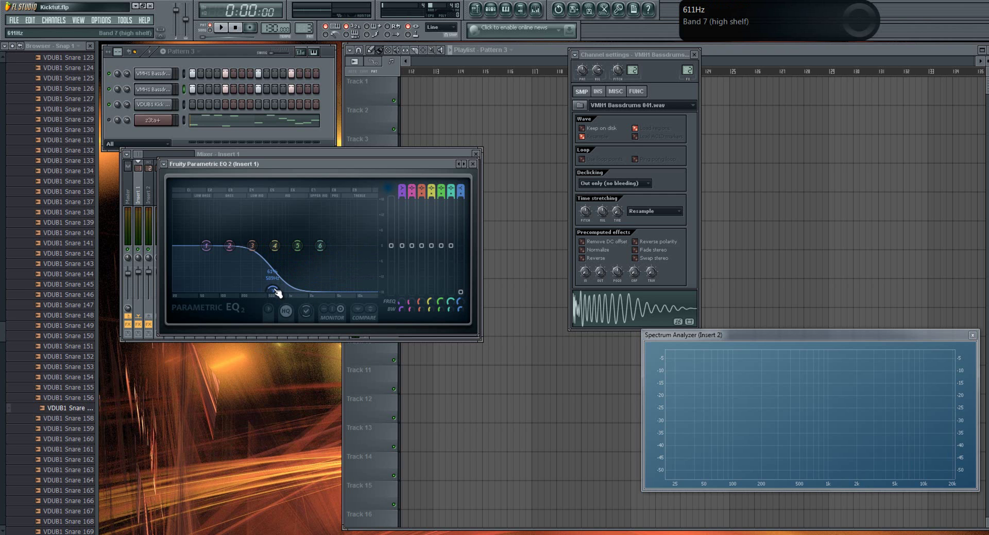
scroll(460, 309, "down", 5)
left_click_drag(273, 291, 280, 296)
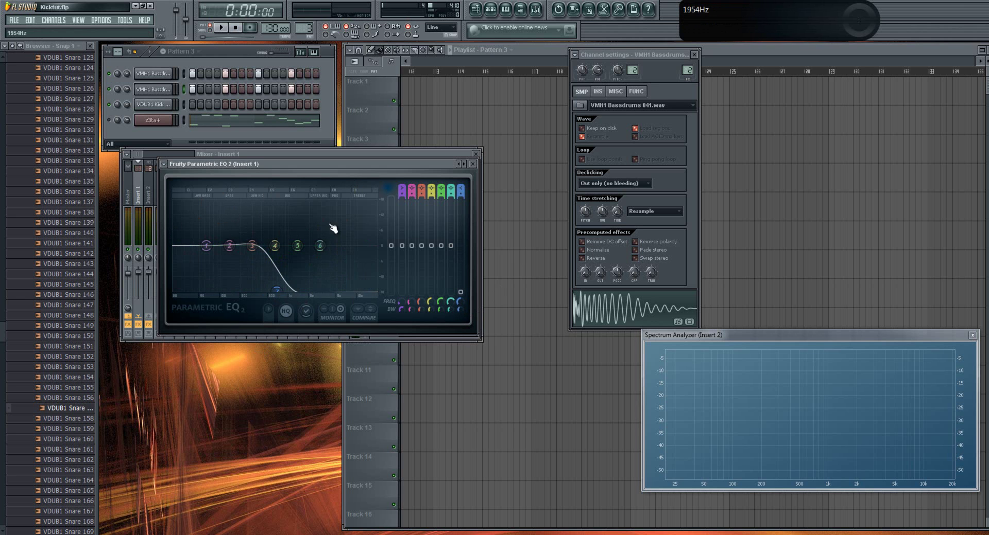
Step: Close Insert 1's Parametric EQ windows
left_click(472, 164)
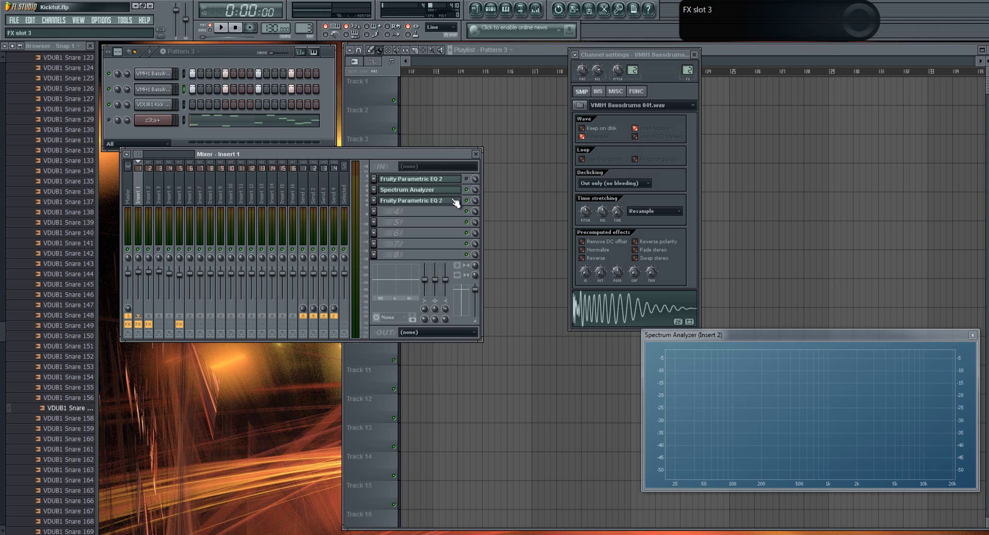
left_click(435, 203)
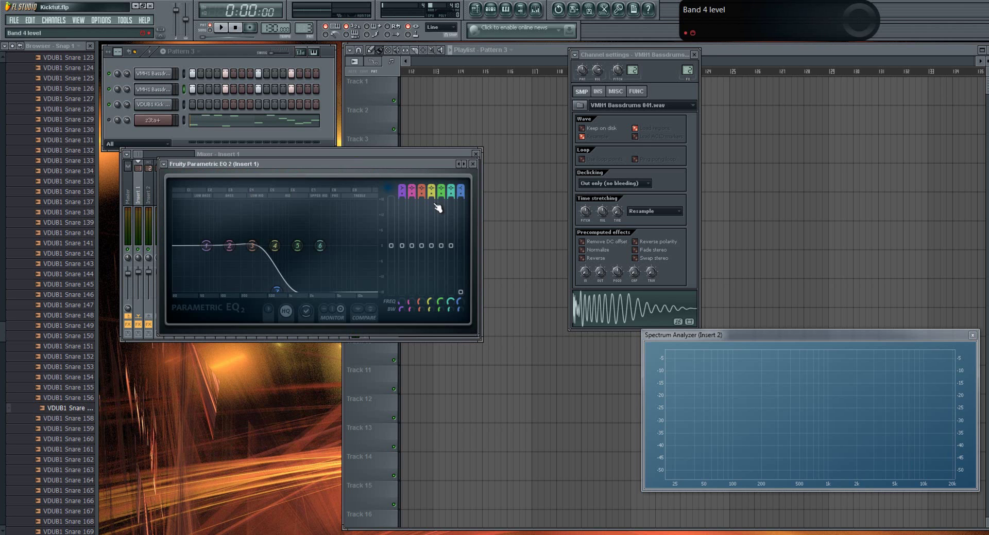
left_click(472, 165)
Step: Load Fruity Parametric EQ 2 on Insert 2 with a steep -18 dB low-shelf cut
left_click(151, 192)
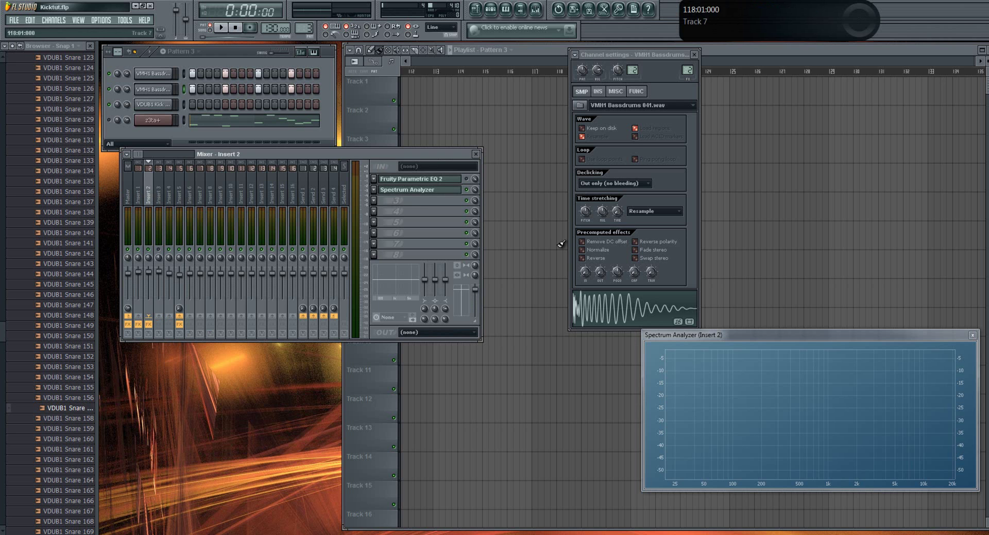
left_click(374, 201)
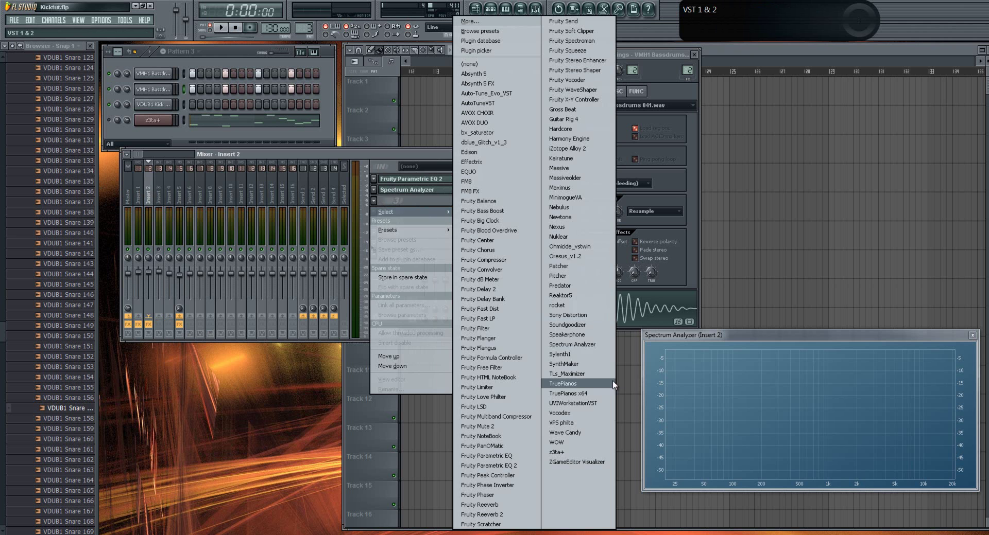
left_click(486, 466)
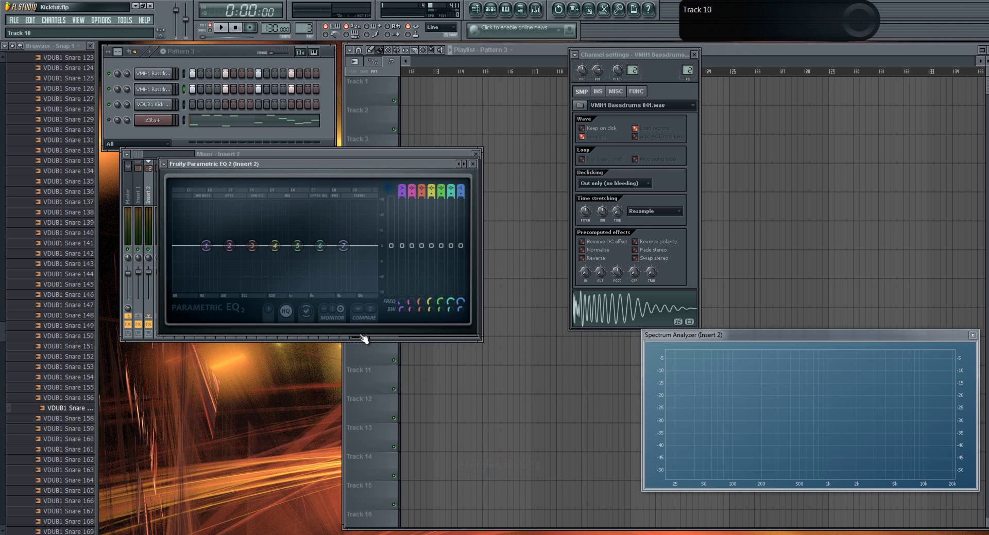
left_click_drag(217, 247, 297, 367)
left_click_drag(398, 313, 403, 322)
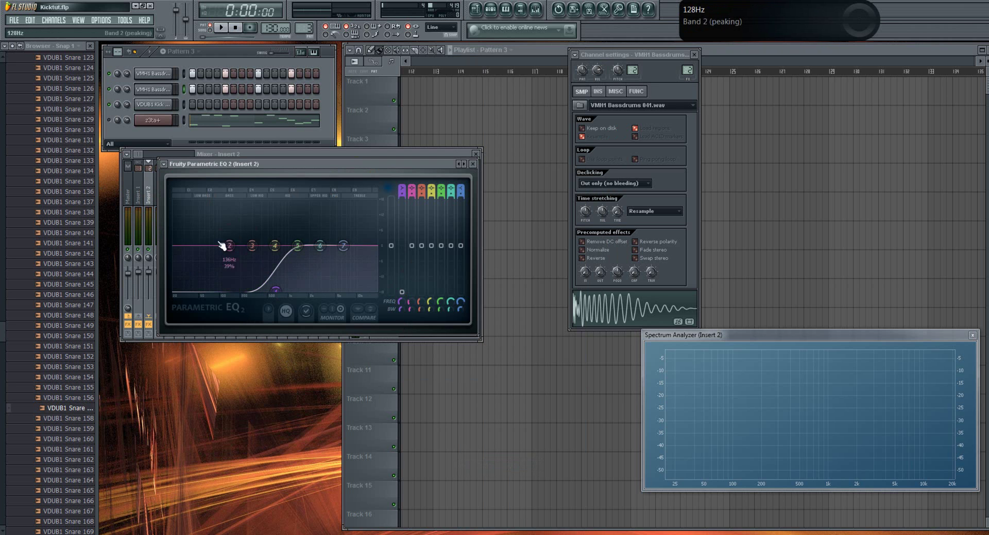
mouse_move(296, 162)
left_mouse_down()
mouse_move(266, 153)
mouse_move(281, 160)
left_mouse_up()
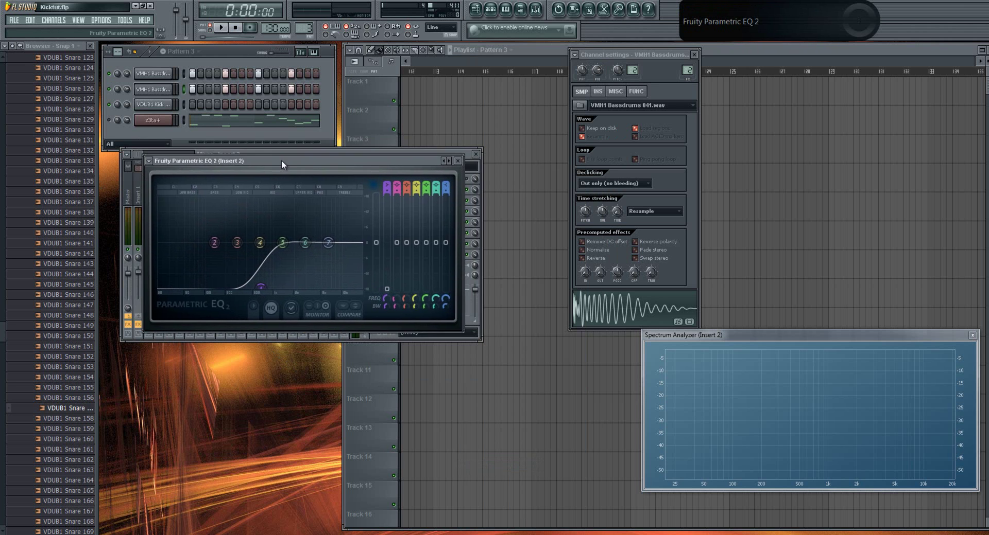
Step: Close the EQ and mixer, preview both VMH1 Bassdrums kicks, and play then stop Pattern 3
left_click(458, 161)
left_click(475, 154)
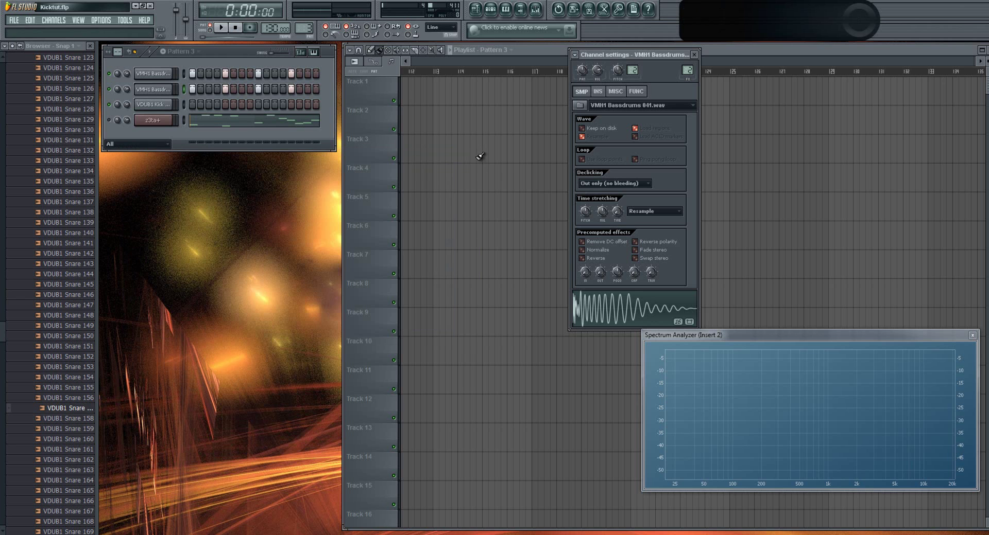
left_click(153, 74)
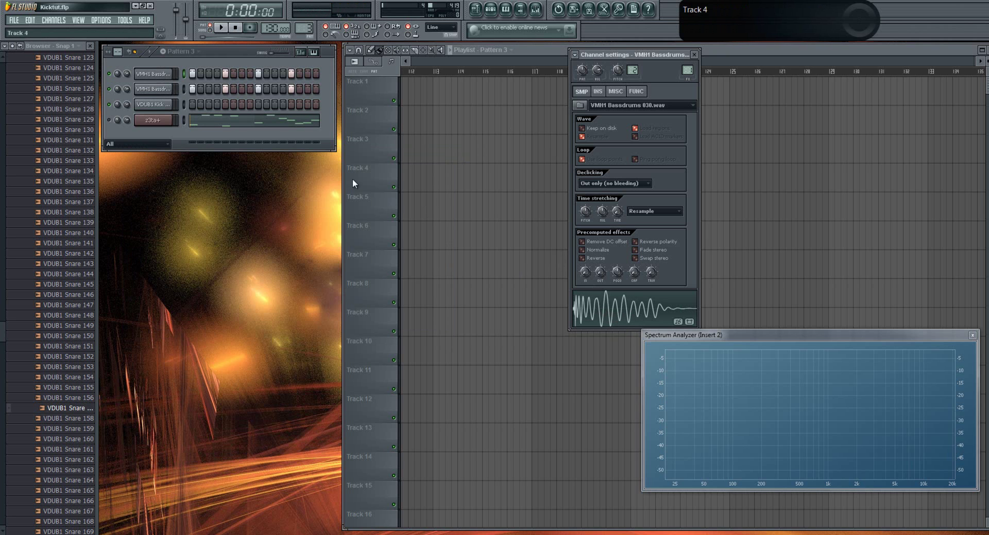
left_click(153, 89)
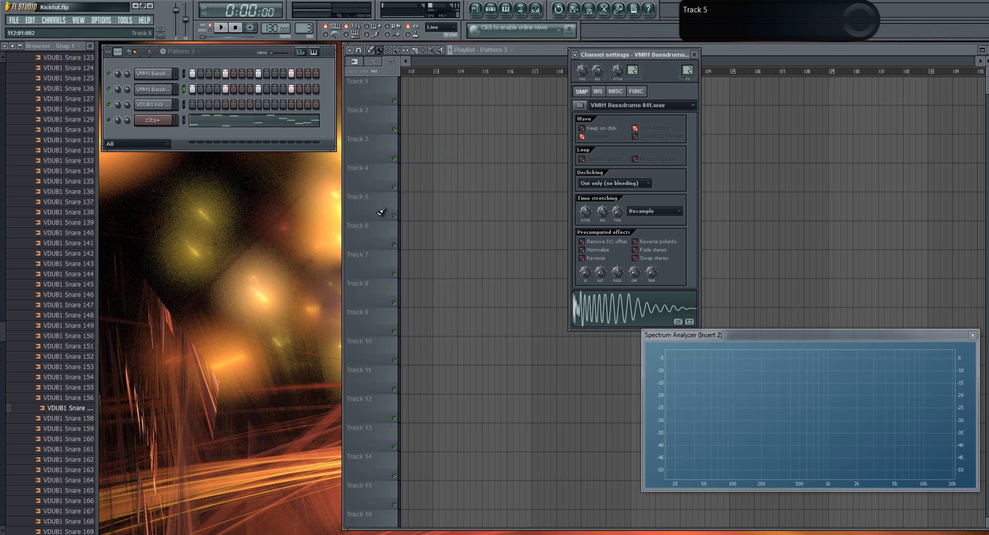
left_click(623, 316)
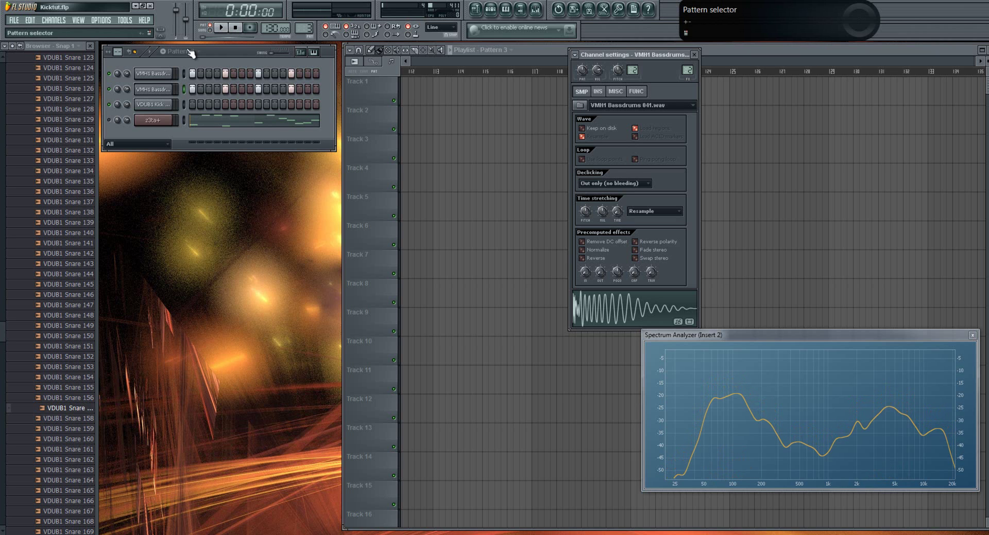
left_click(220, 28)
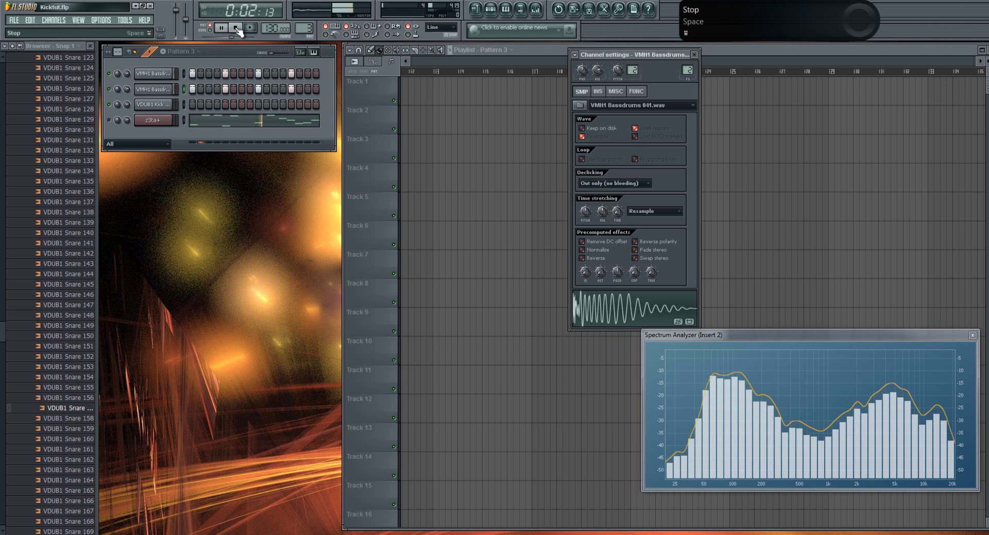
left_click(236, 27)
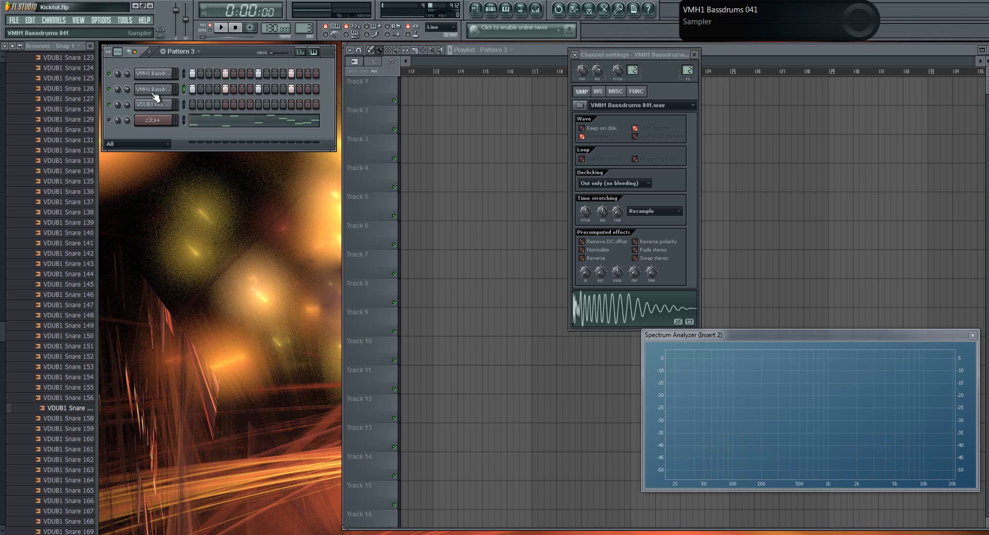
Step: Create empty Pattern 4, preview the VDUB1 Kick 017 channel, and show the mixer on Insert 6
left_click(163, 51)
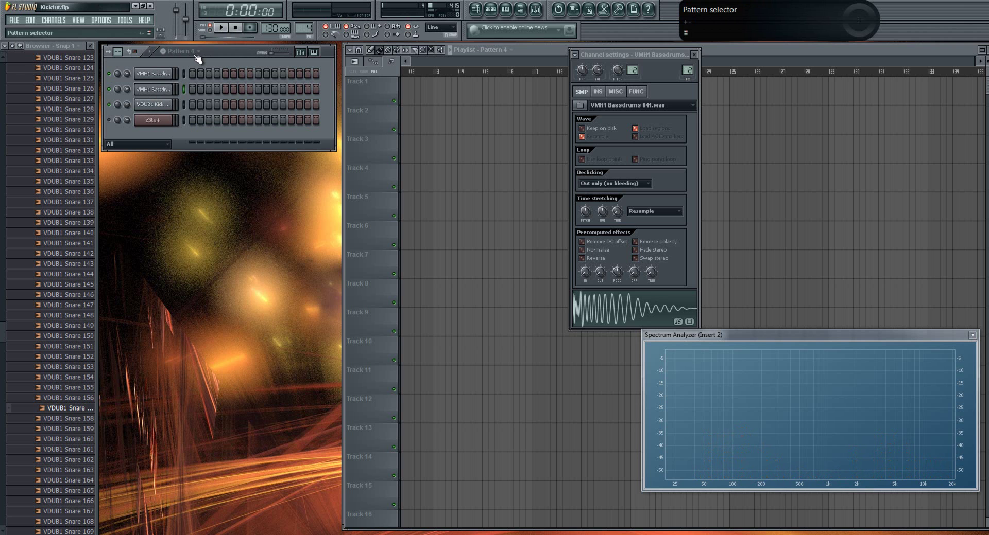
left_click(158, 104)
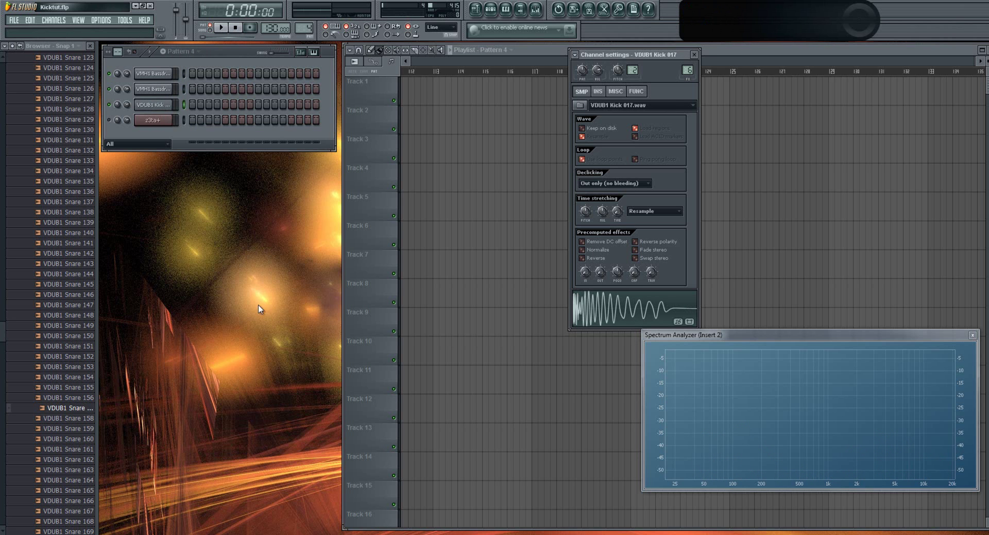
left_click(636, 313)
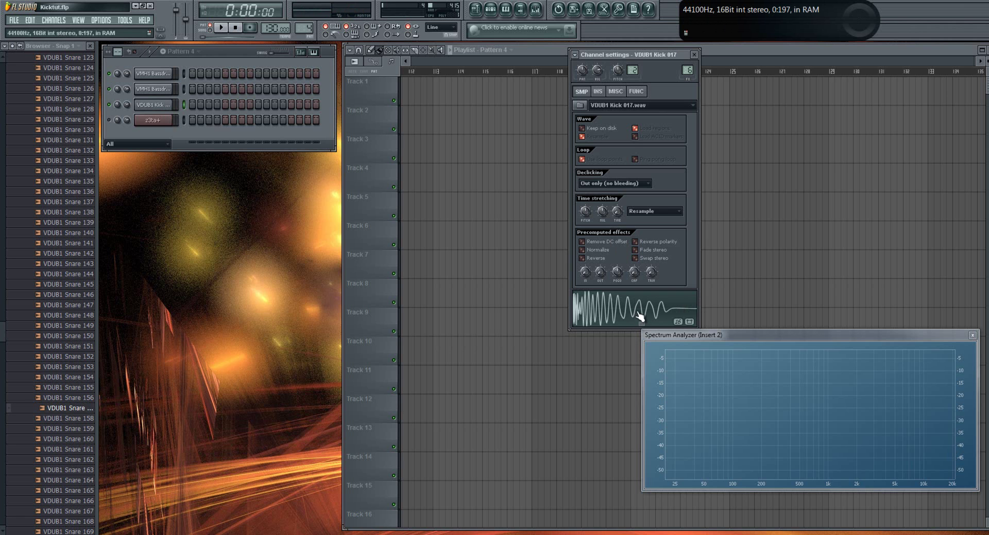
left_click(535, 8)
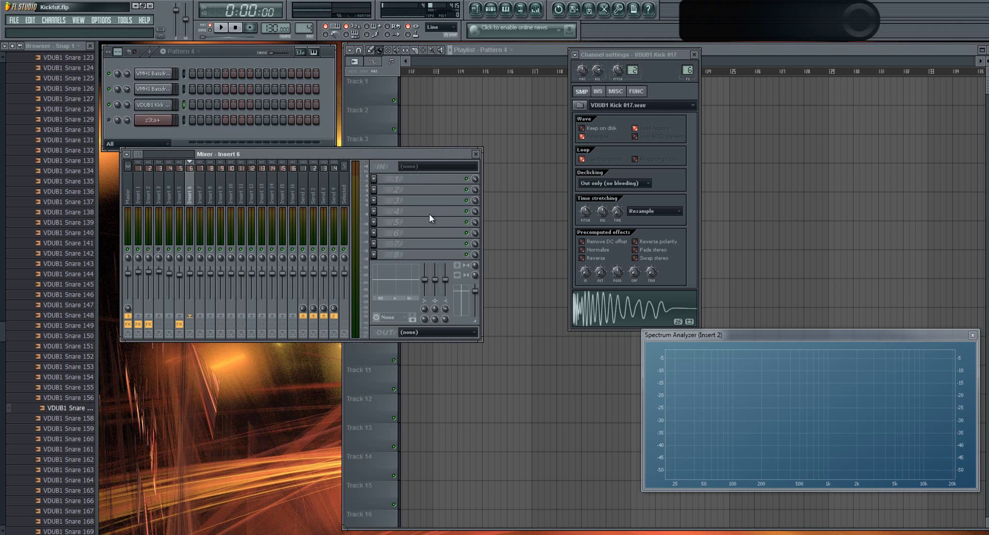
left_click_drag(256, 155, 269, 180)
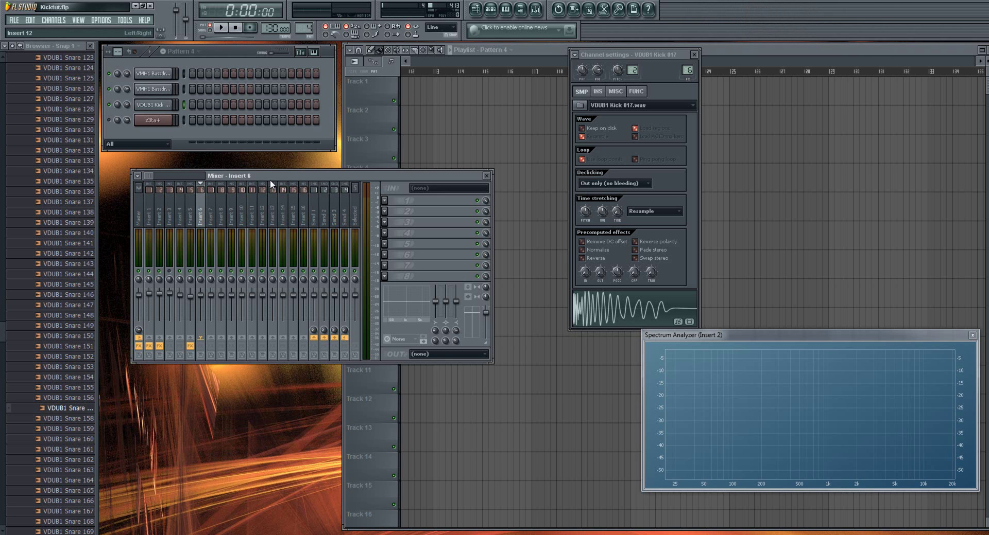
left_click(623, 311)
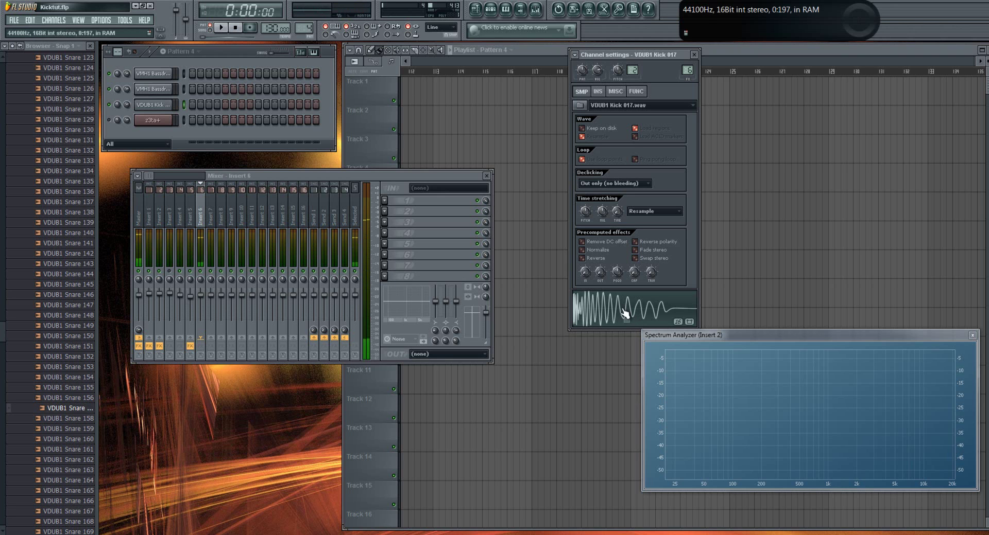
Step: Load Spectrum Analyzer into Insert 6's first slot and preview the VDUB1 Kick 017 through it
left_click(971, 338)
left_click(386, 200)
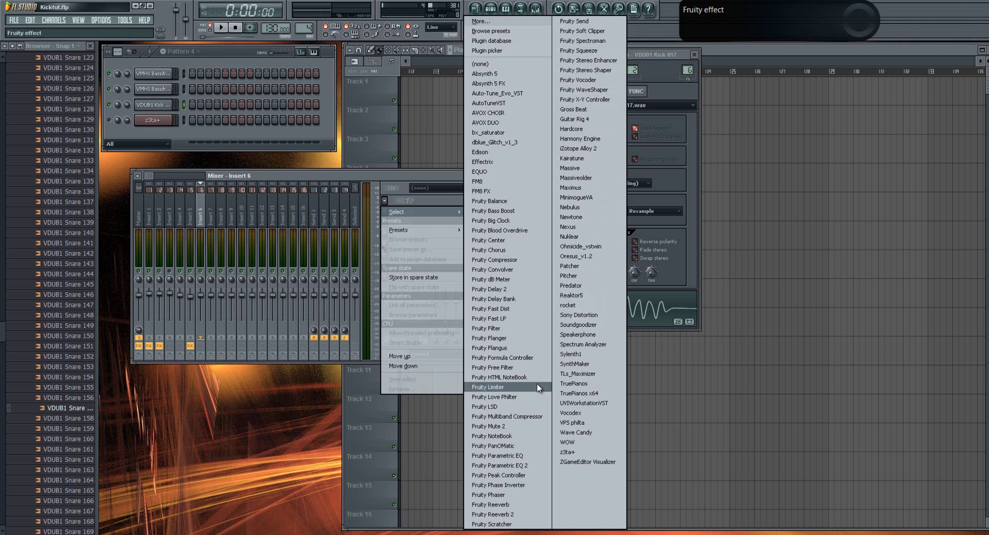
left_click(600, 344)
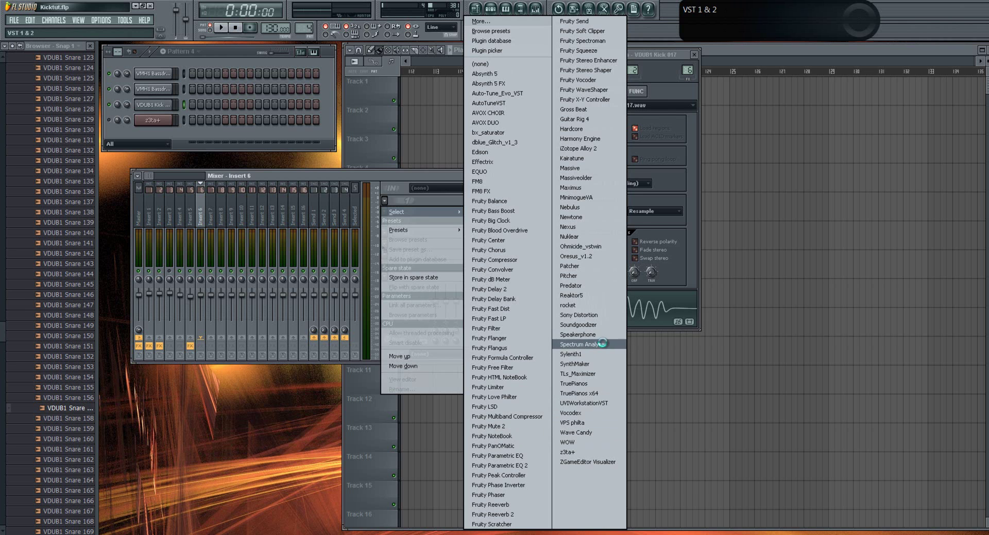
left_click(608, 324)
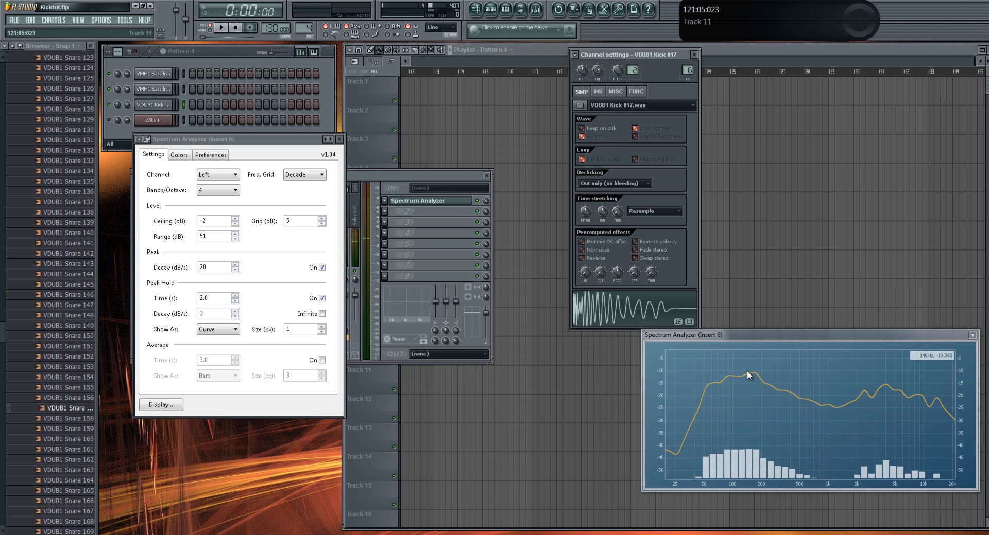
left_click(589, 324)
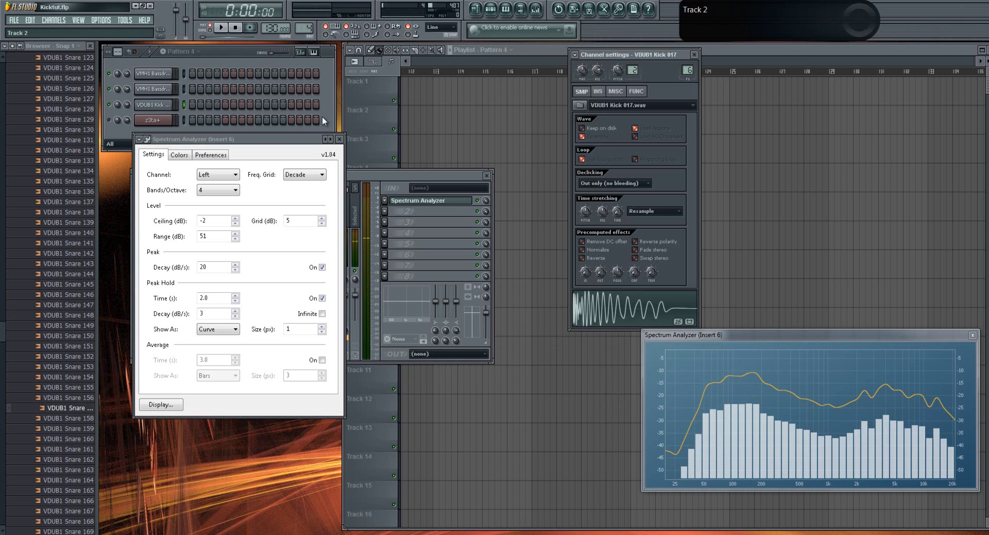
left_click(438, 202)
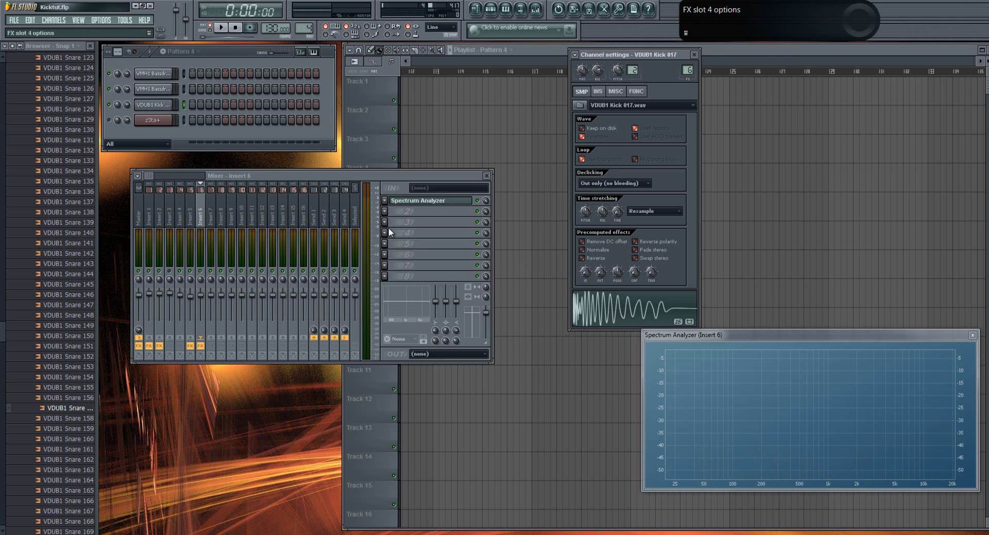
Step: Put Fruity Parametric EQ 2 before the analyzer on Insert 6, boost band 2 near 196 Hz, and preview
left_click(384, 200)
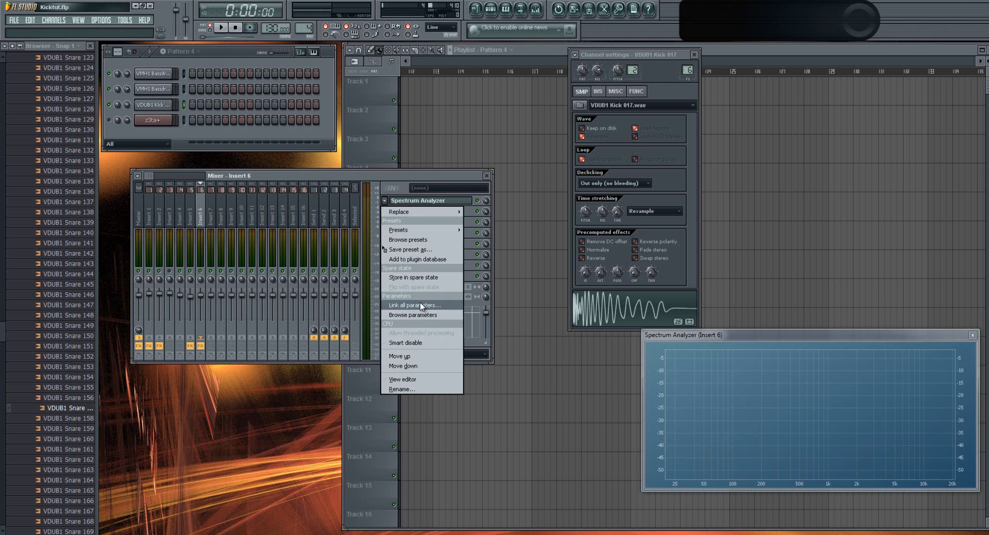
left_click(420, 366)
left_click(384, 201)
mouse_move(407, 212)
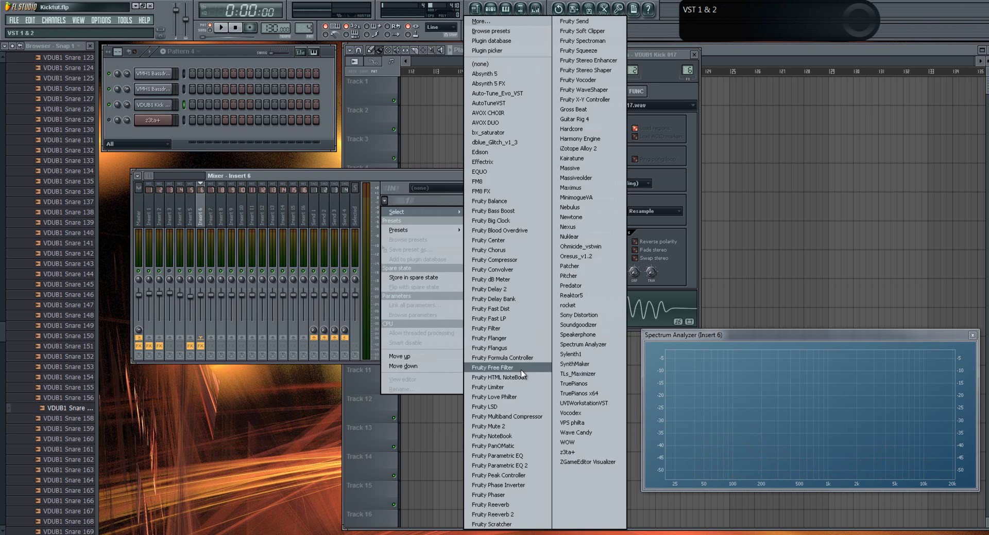
left_click(526, 466)
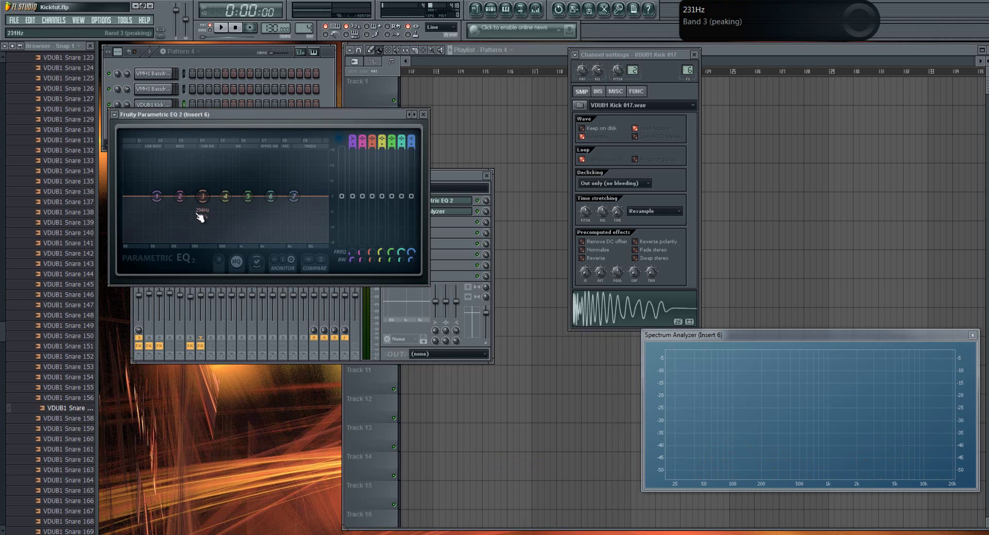
left_click_drag(185, 201, 200, 191)
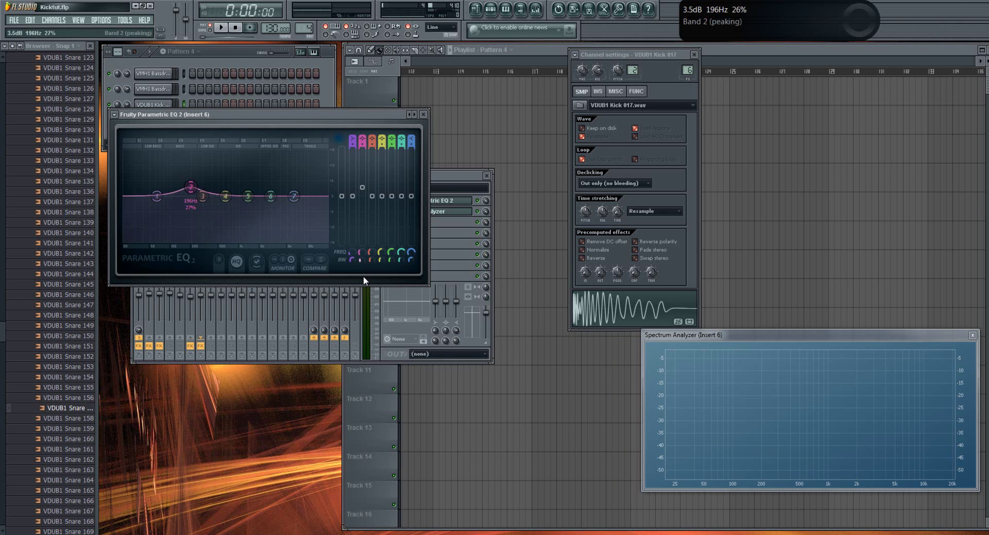
left_click(644, 313)
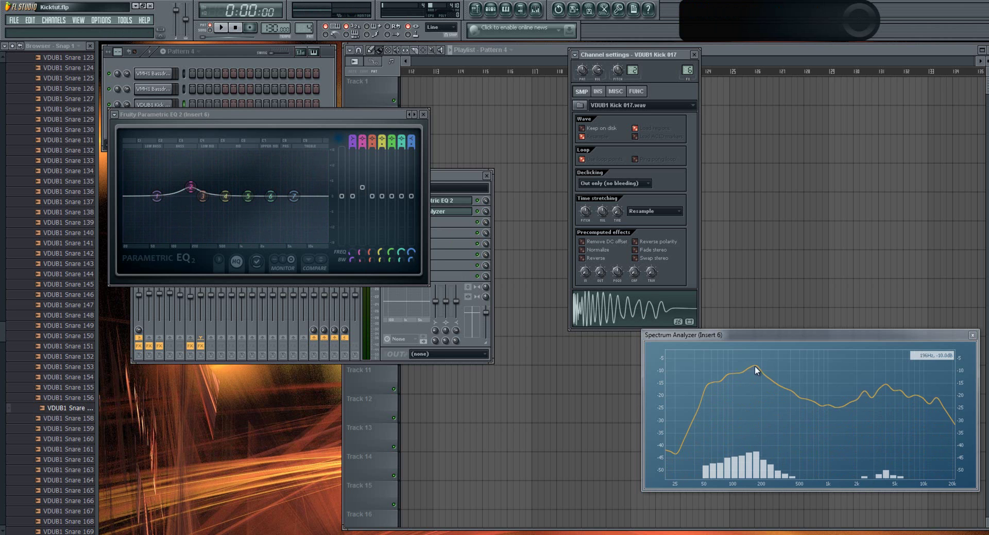
left_click(434, 175)
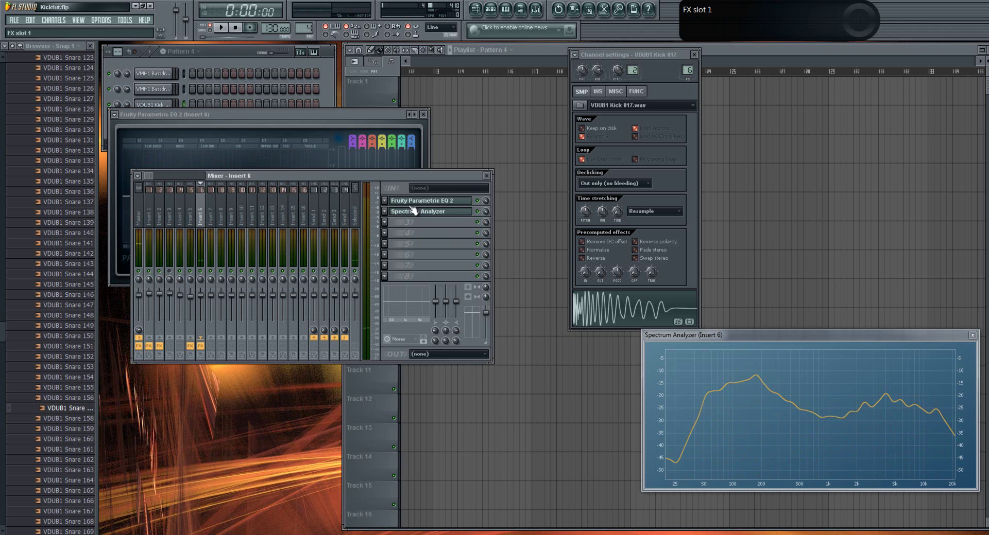
Step: Swap the Spectrum Analyzer above the Parametric EQ 2, then back below it
left_click(391, 218)
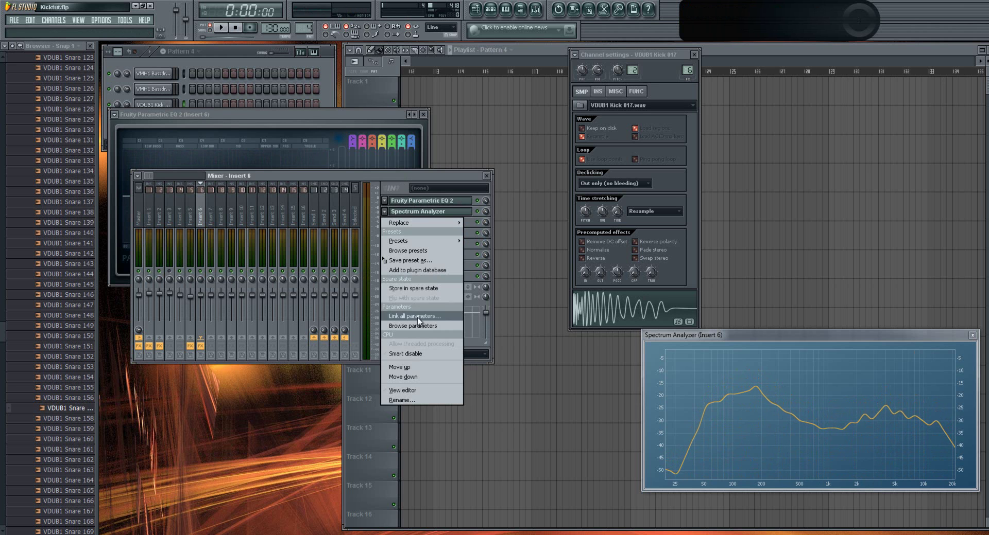
left_click(435, 372)
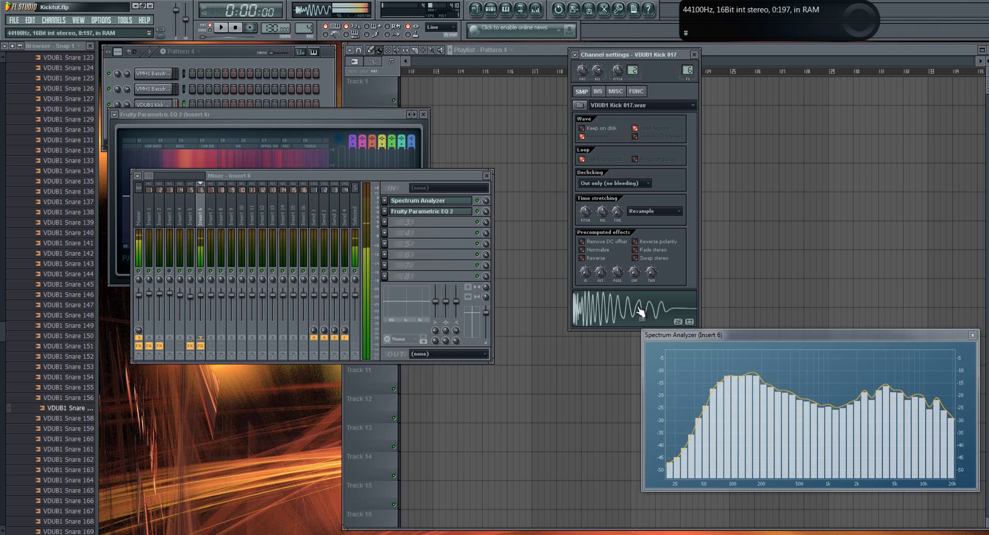
left_click(384, 201)
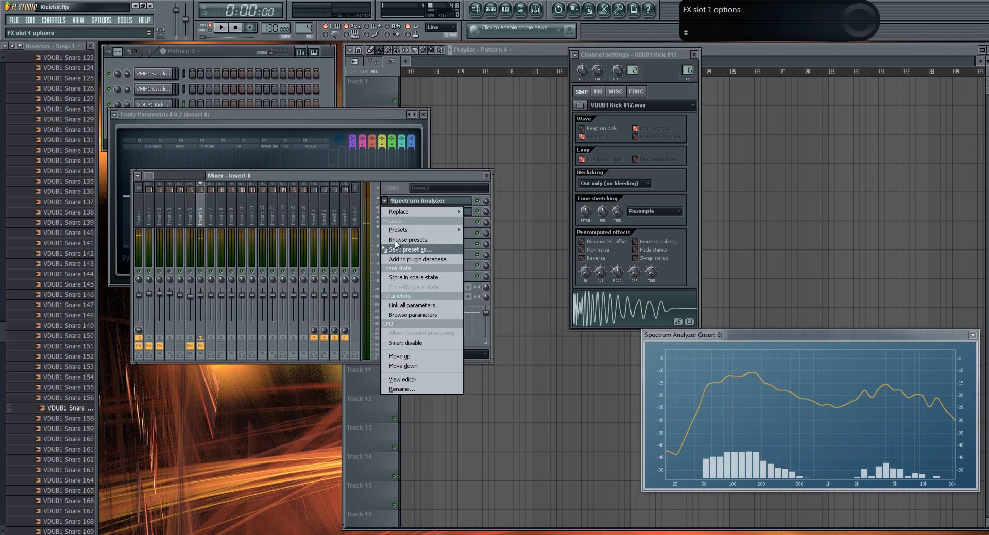
left_click(406, 367)
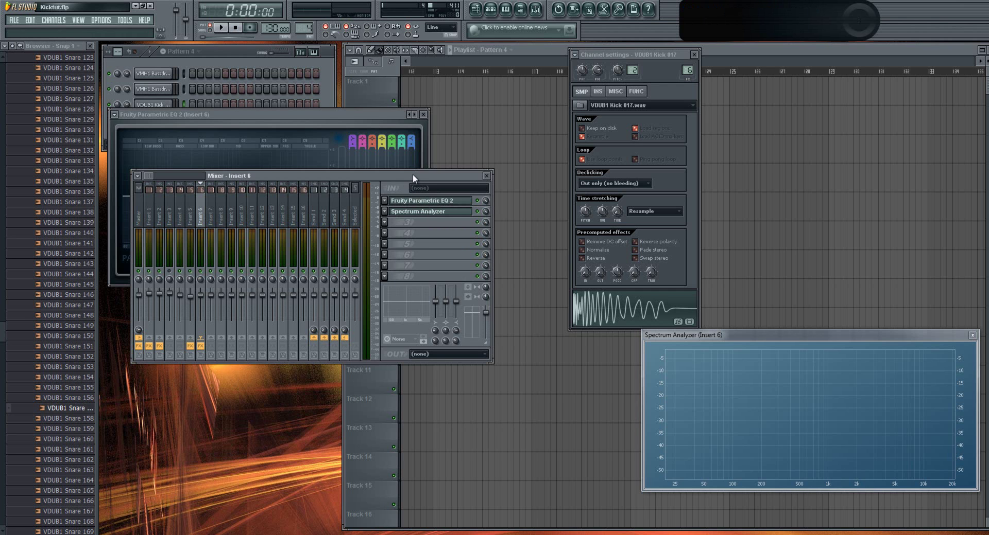
Step: Move Insert 6's Spectrum Analyzer down to slot 3, leaving slot 2 empty
left_click_drag(413, 174, 429, 171)
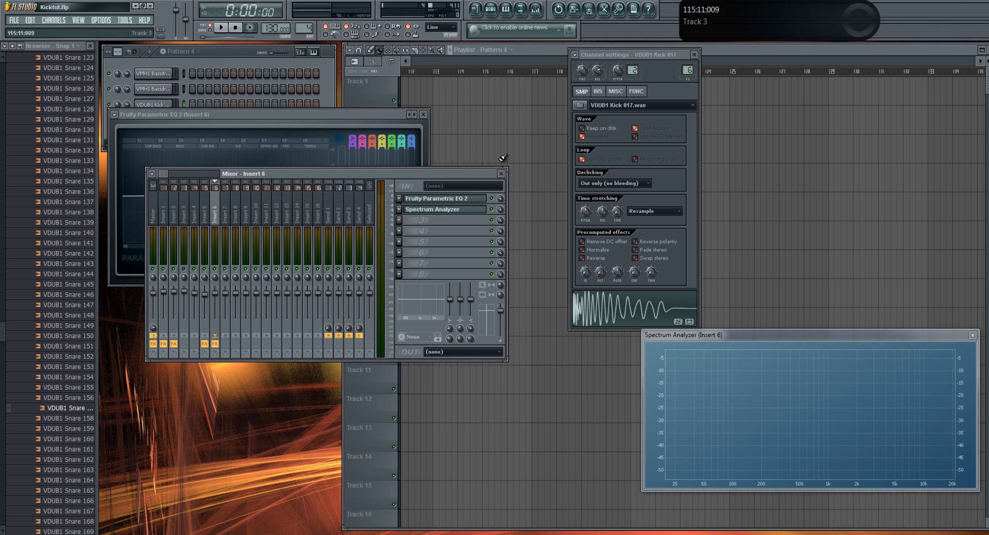
left_click(327, 116)
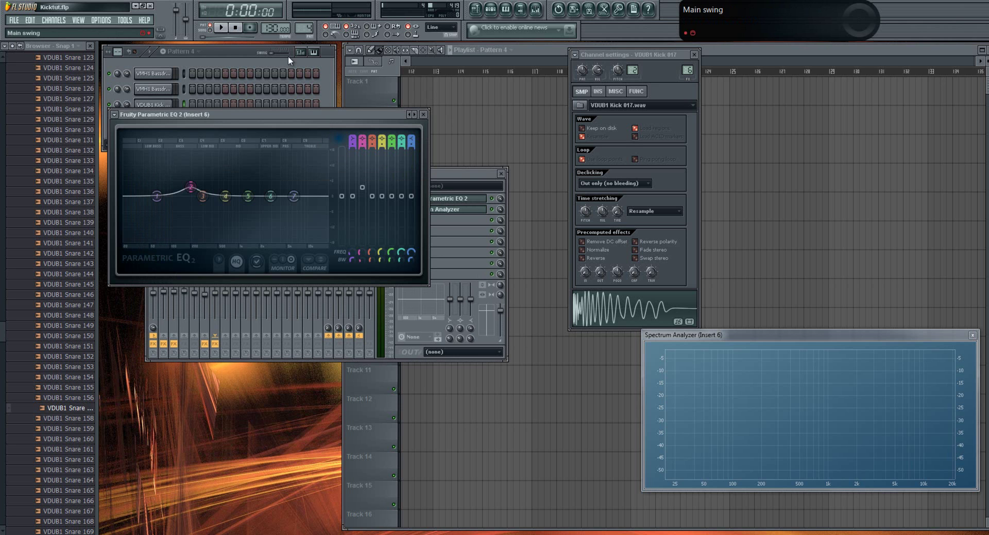
left_click(236, 53)
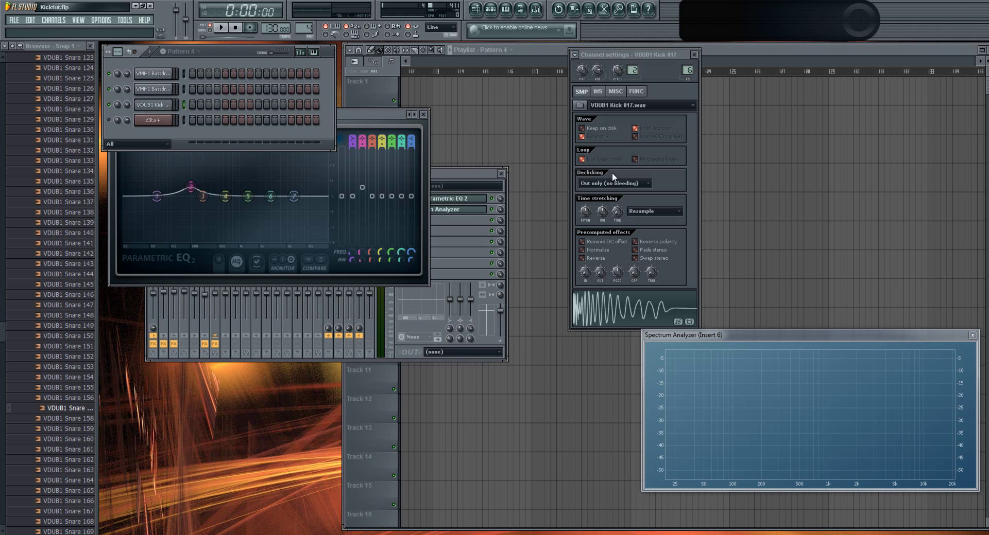
left_click(484, 175)
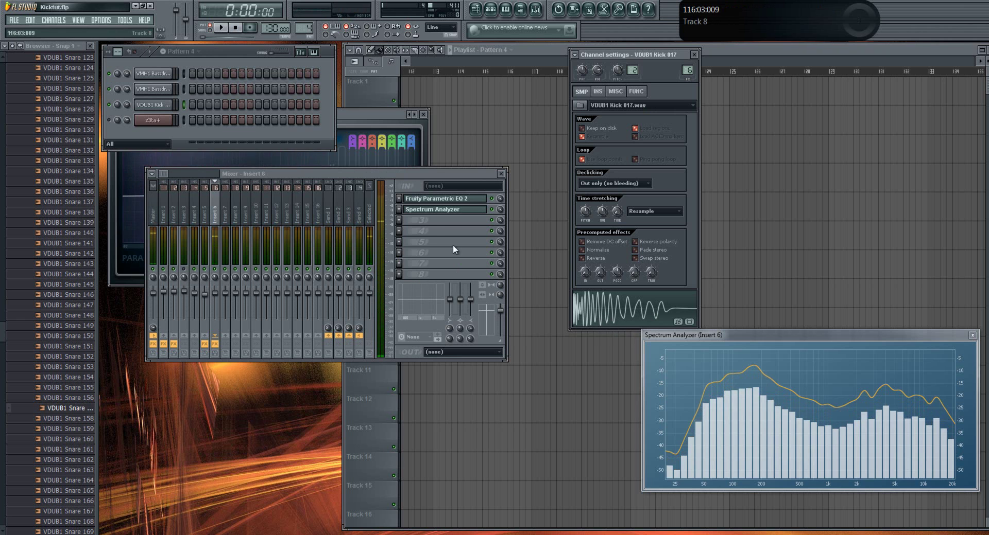
left_click(399, 210)
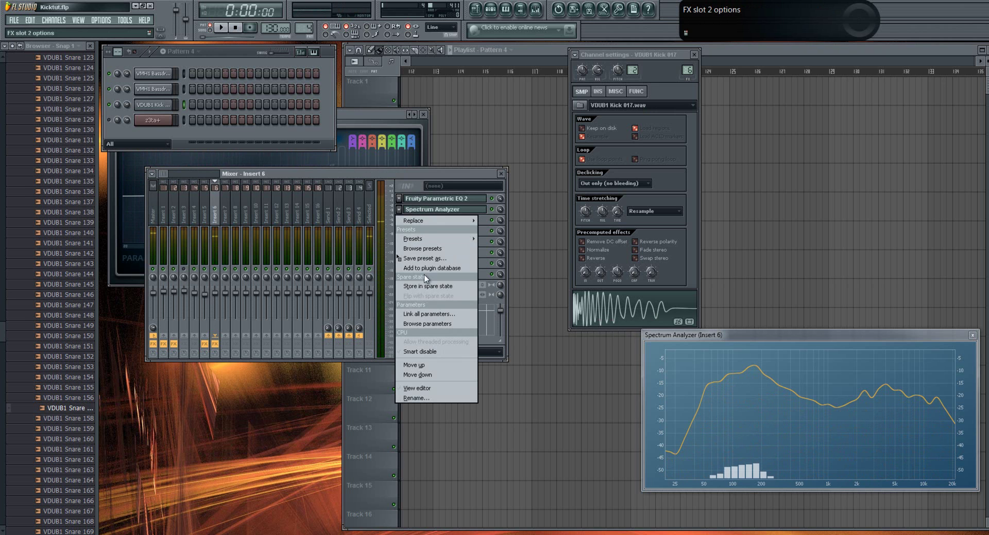
left_click(417, 374)
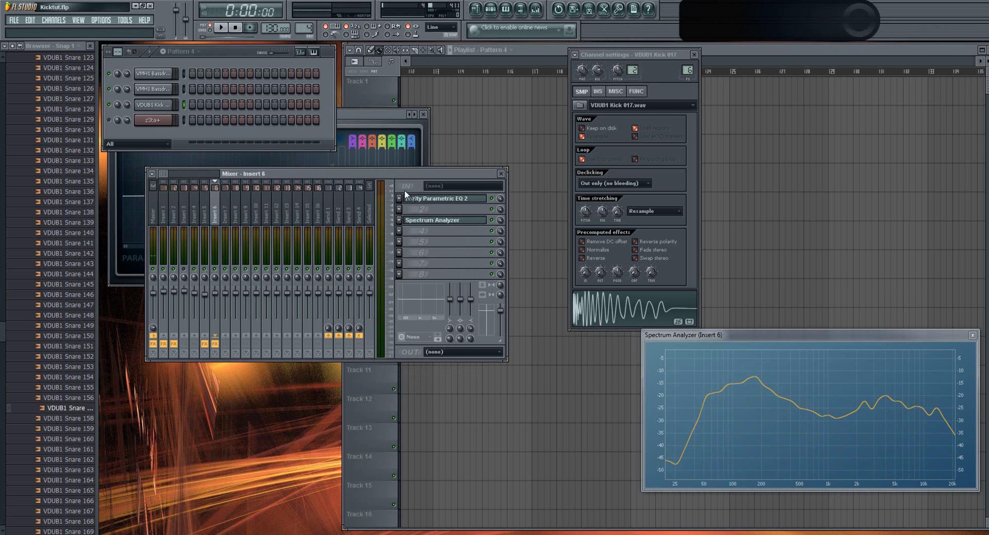
Step: Load Soundgoodizer into Insert 6's slot 2 and turn its Amount far down
left_click(398, 209)
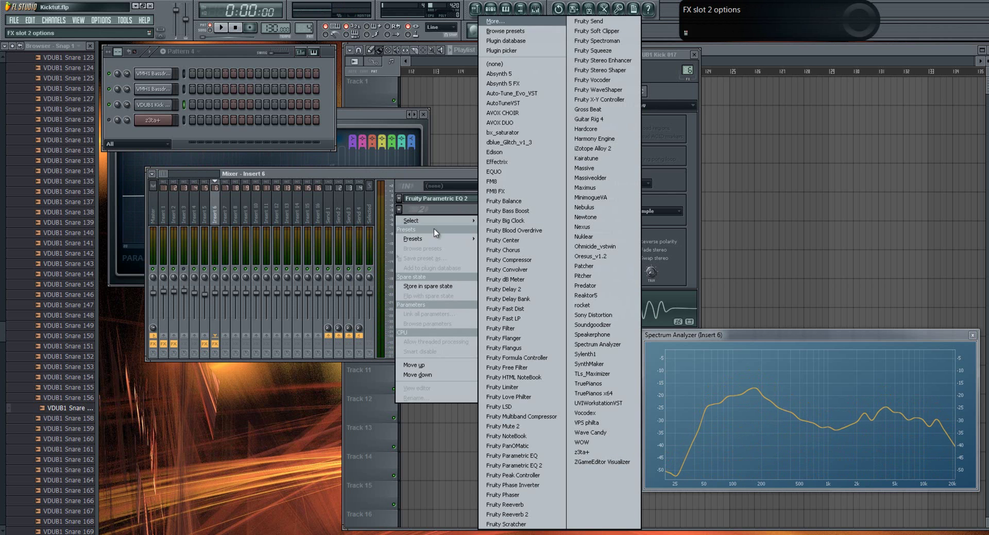
left_click(593, 325)
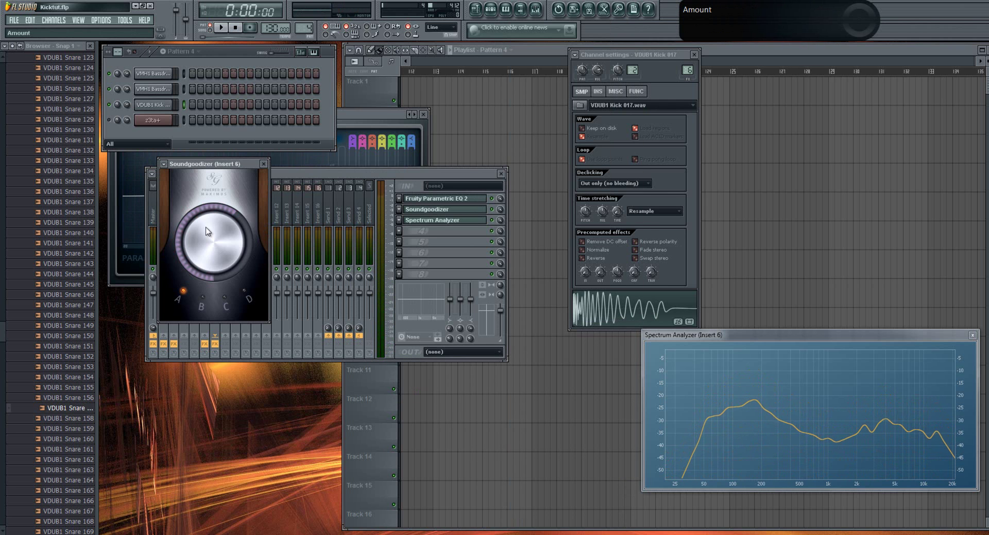
left_click_drag(206, 232, 218, 326)
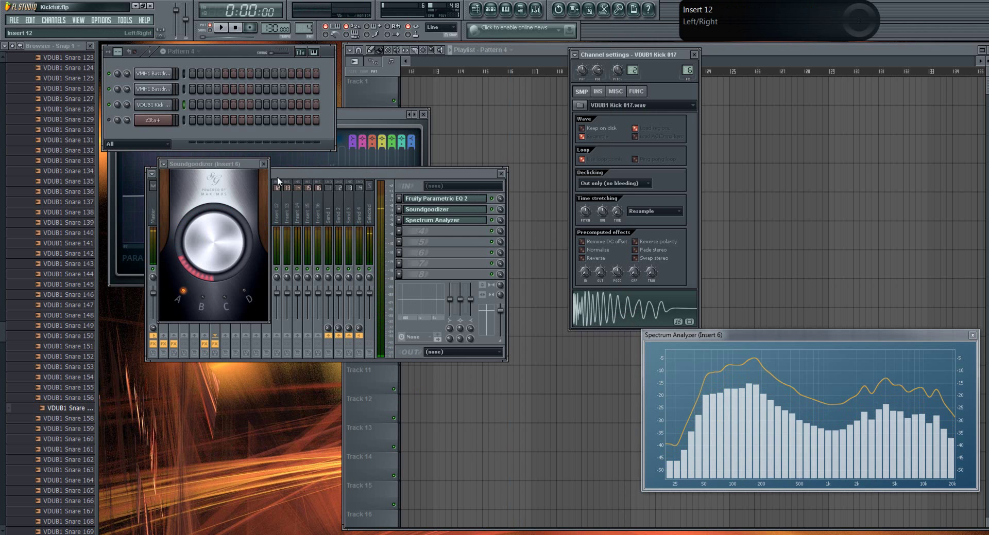
left_click(263, 164)
Step: Replace Soundgoodizer with (none) and bring up slot 2's effect list again
left_click(399, 209)
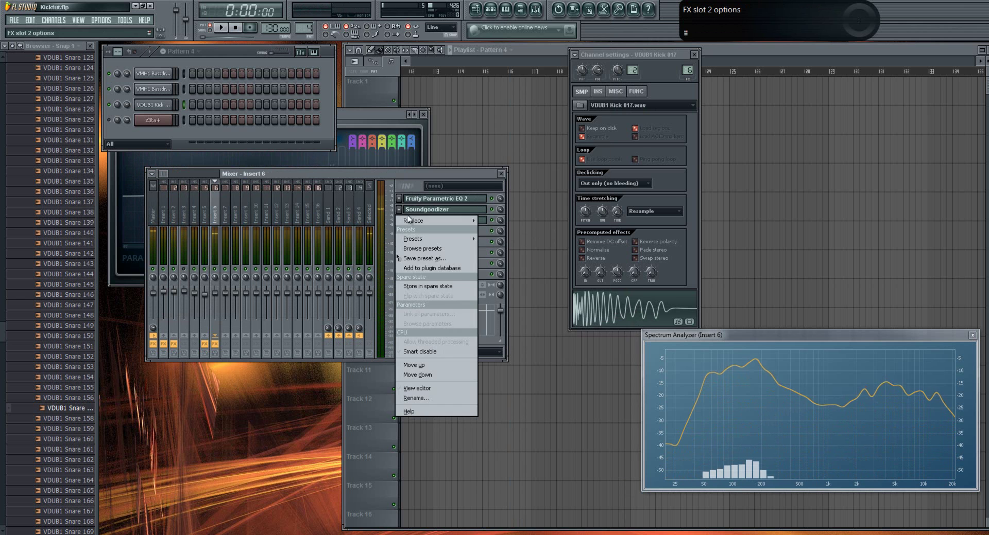
mouse_move(409, 219)
left_click(515, 68)
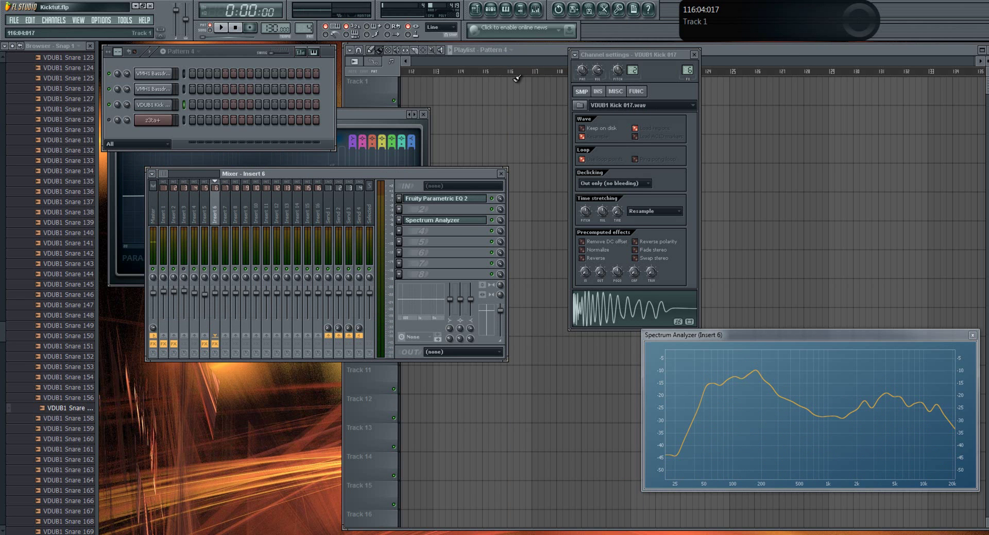
left_click(398, 209)
Step: Load Fruity WaveShaper into slot 2 of insert 6 and bend its line into an upward curve
mouse_move(412, 220)
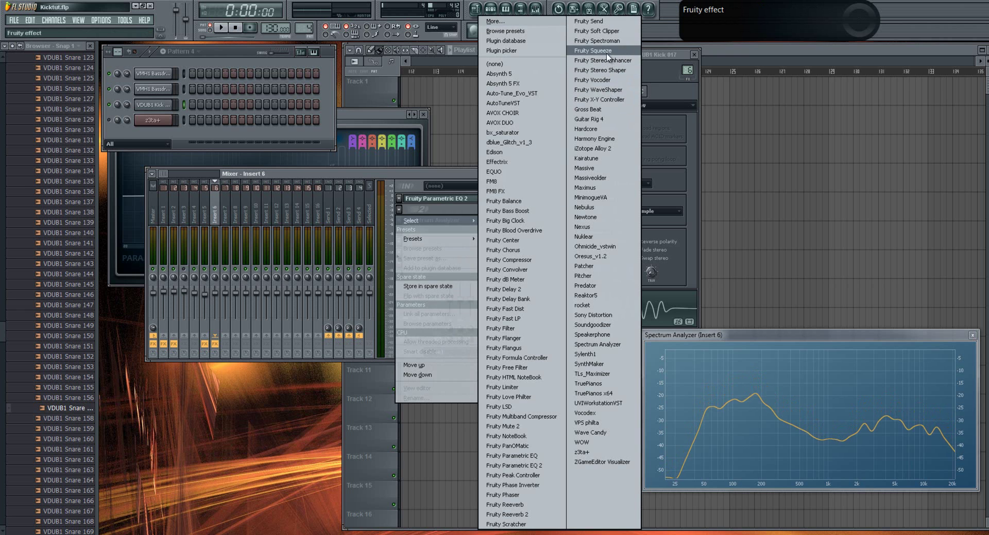
left_click(612, 89)
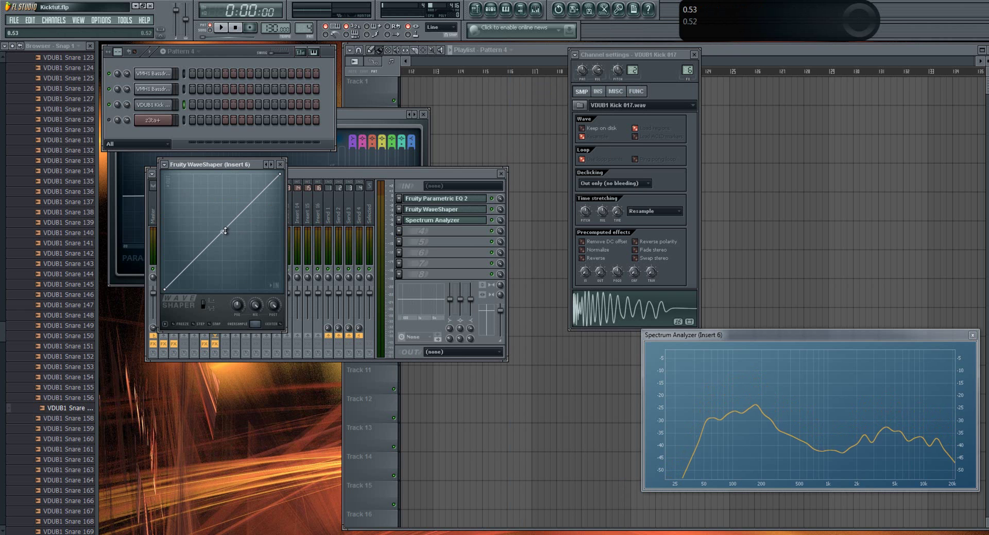
left_click_drag(224, 232, 222, 218)
left_click(281, 165)
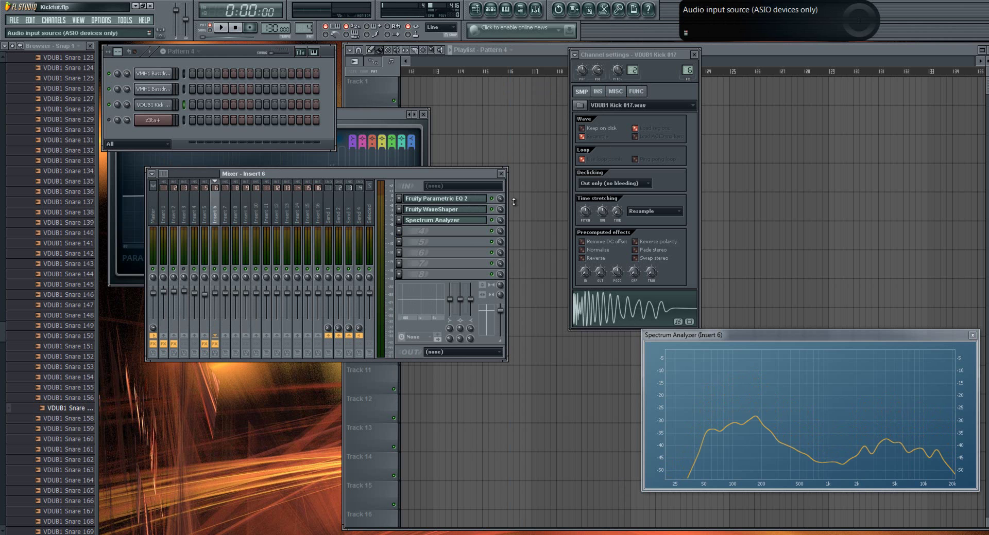
Step: Preview the kick through the WaveShaper and lower insert 6's volume to -4.8 dB
left_click(622, 311)
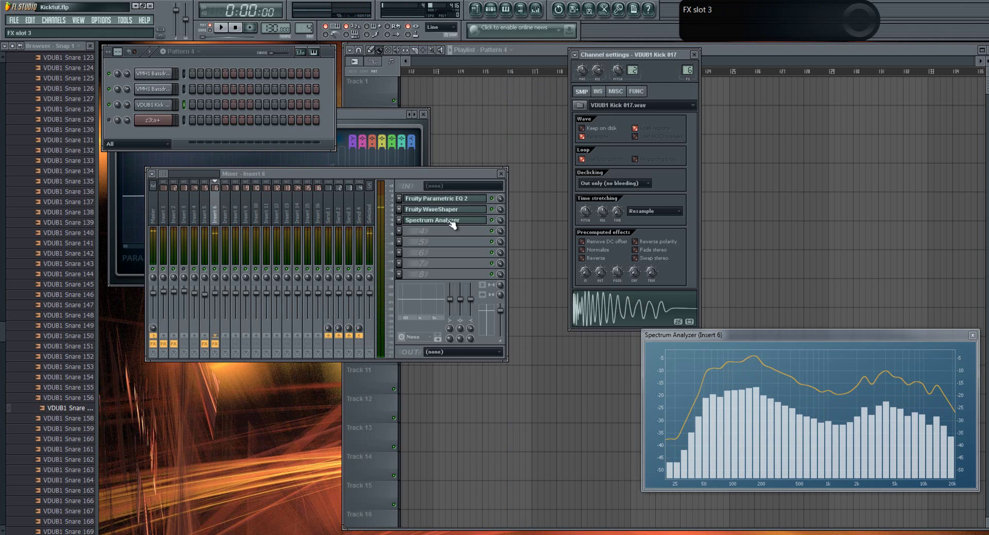
left_click(399, 220)
mouse_move(415, 218)
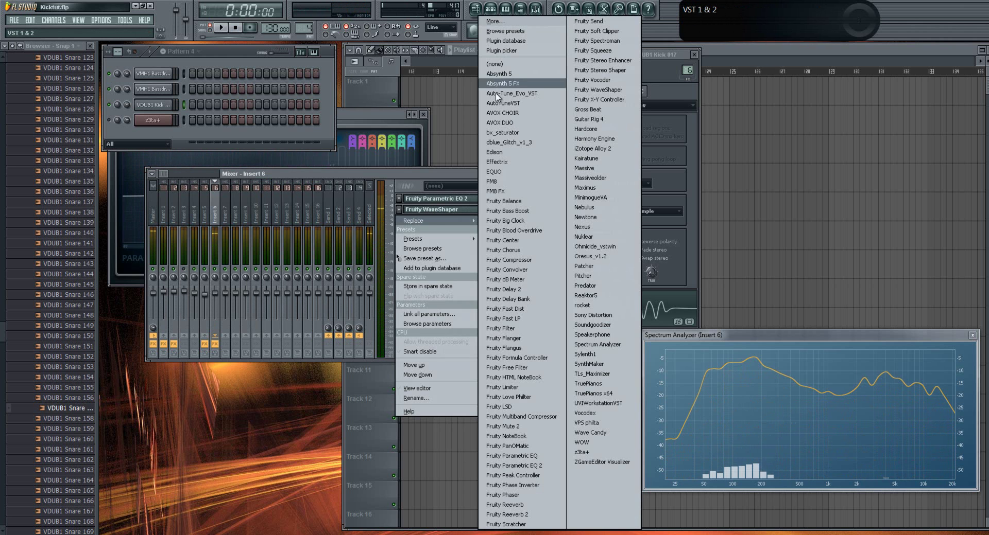
left_click(349, 177)
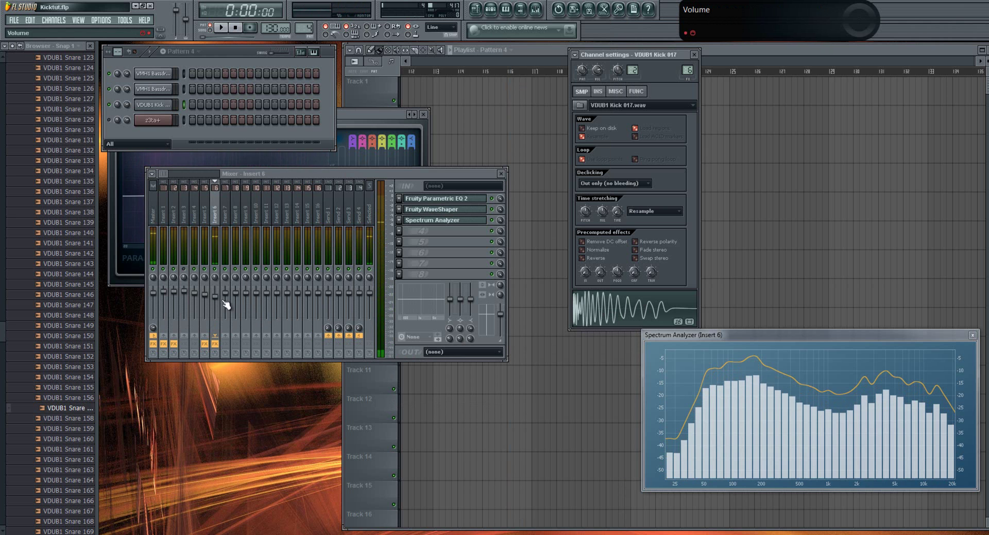
left_click_drag(223, 302, 221, 308)
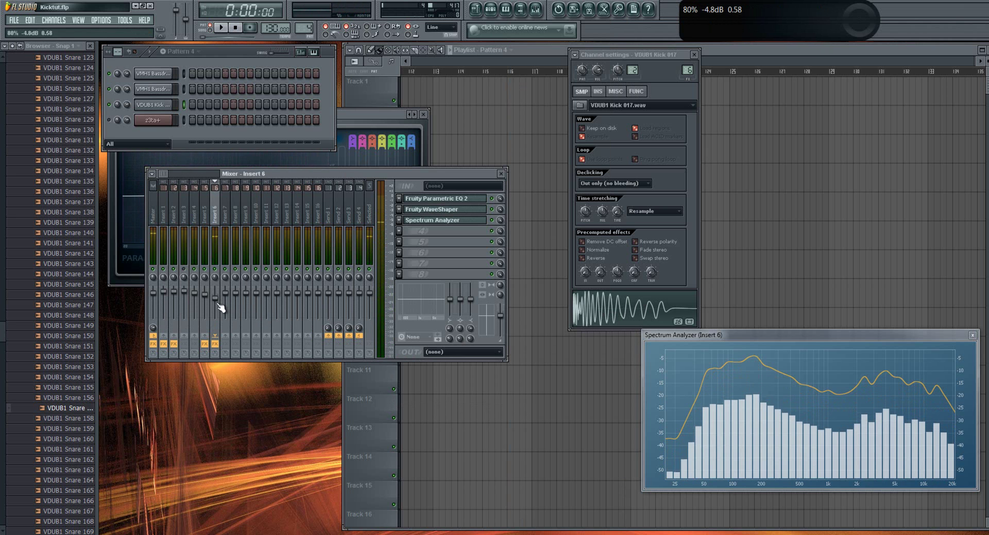
Step: Remove the WaveShaper and Parametric EQ 2 from insert 6, leaving the Spectrum Analyzer, and raise its fader
left_click(399, 210)
left_click(398, 200)
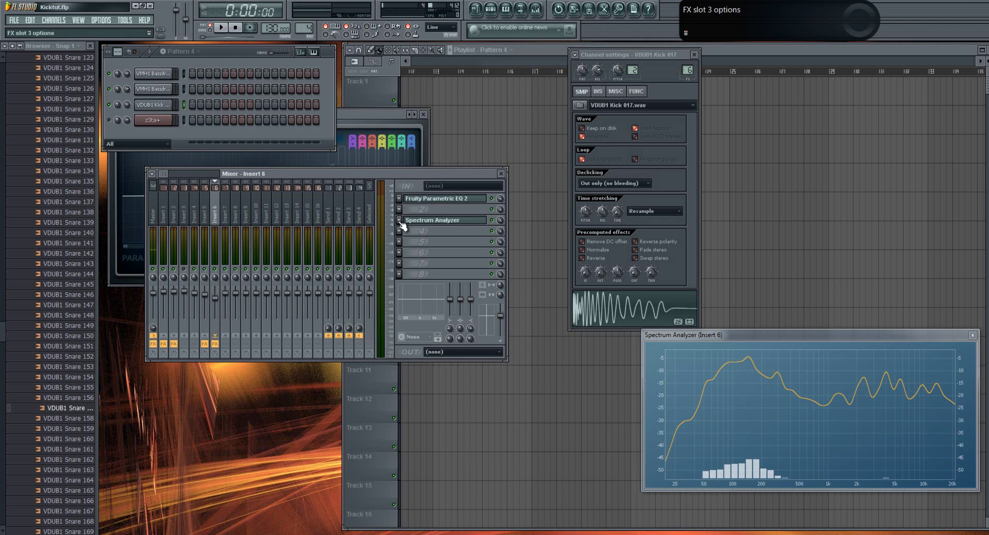
left_click(397, 200)
mouse_move(438, 210)
left_click(497, 21)
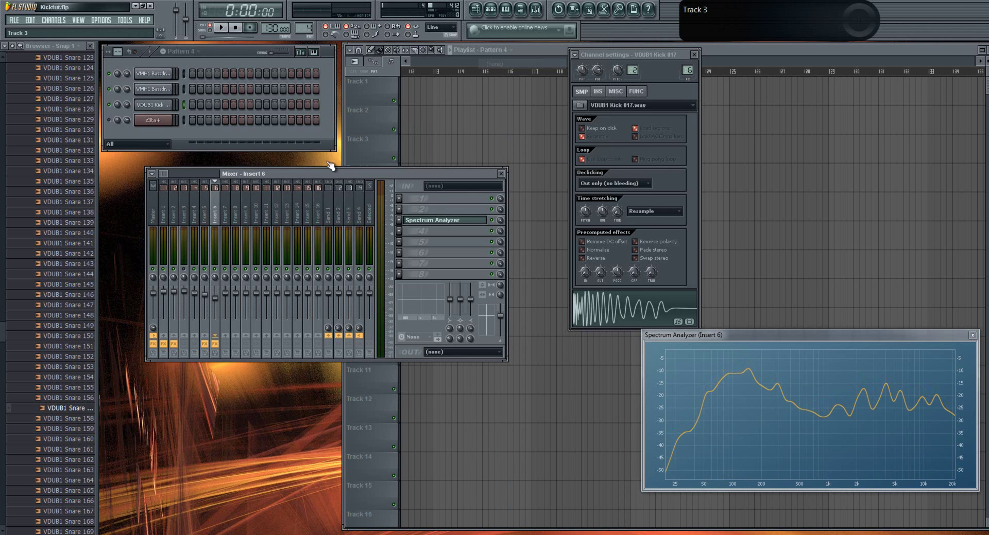
left_click_drag(220, 299, 220, 292)
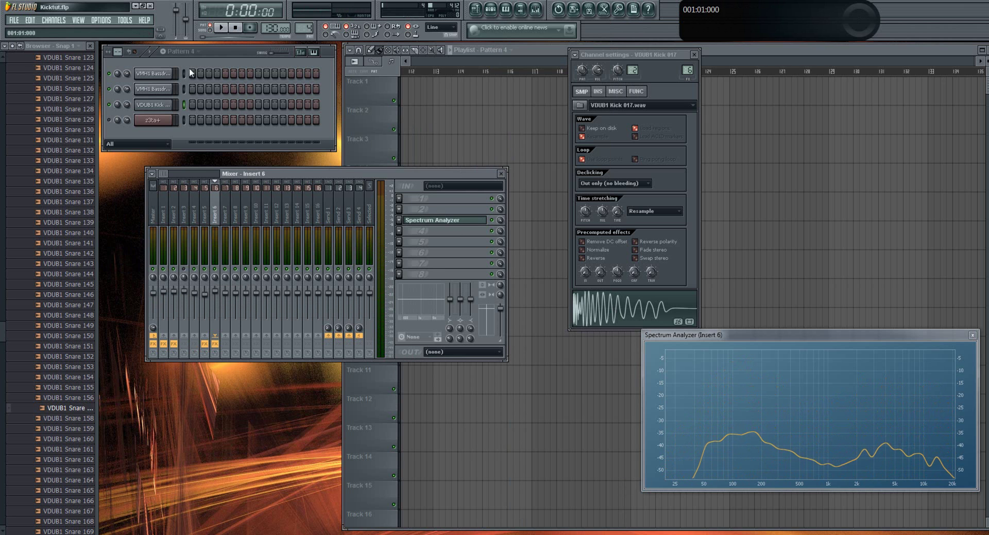
Step: Switch to Pattern 3, open the z3ta+ melody in the piano roll, and play it with recording armed
left_click(178, 51)
left_click(200, 109)
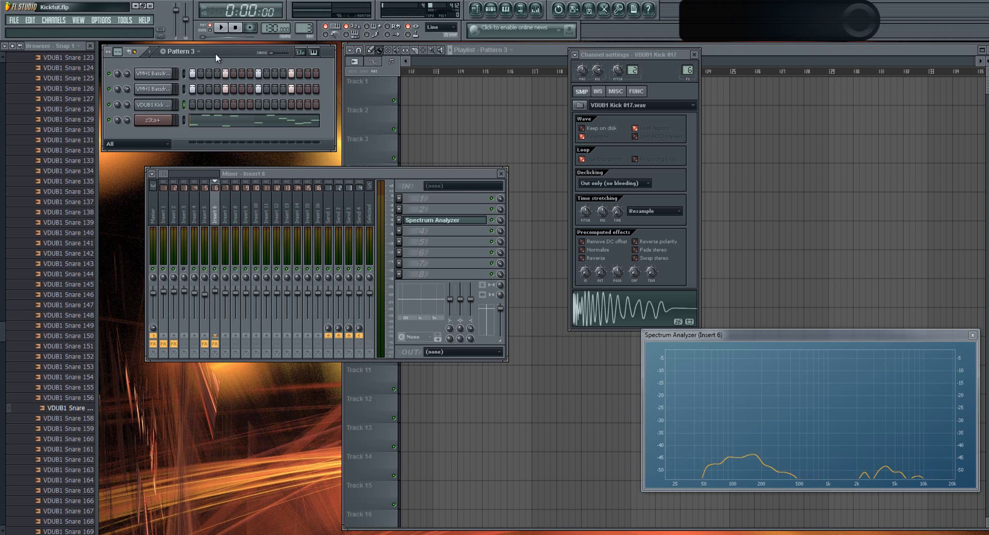
left_click(240, 125)
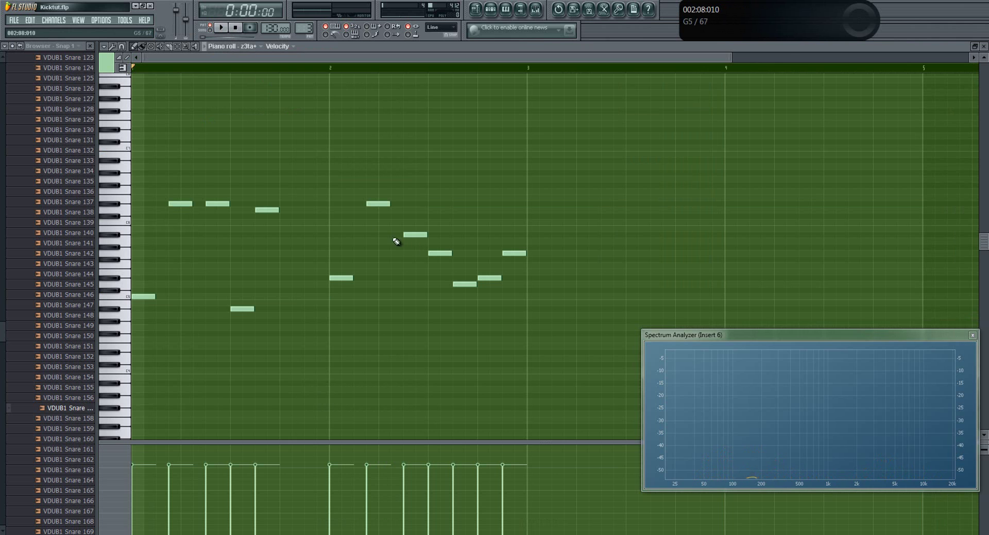
left_click(972, 335)
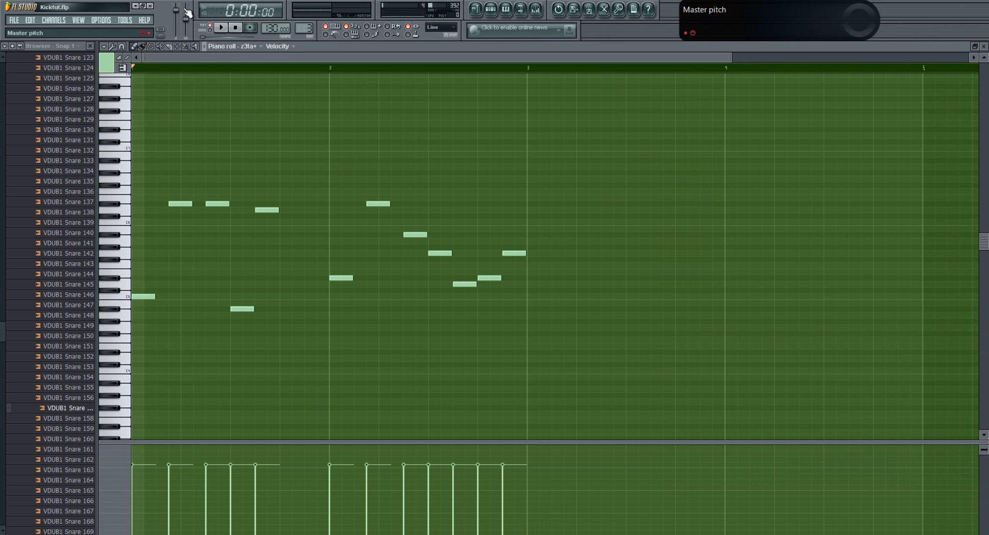
left_click(219, 28)
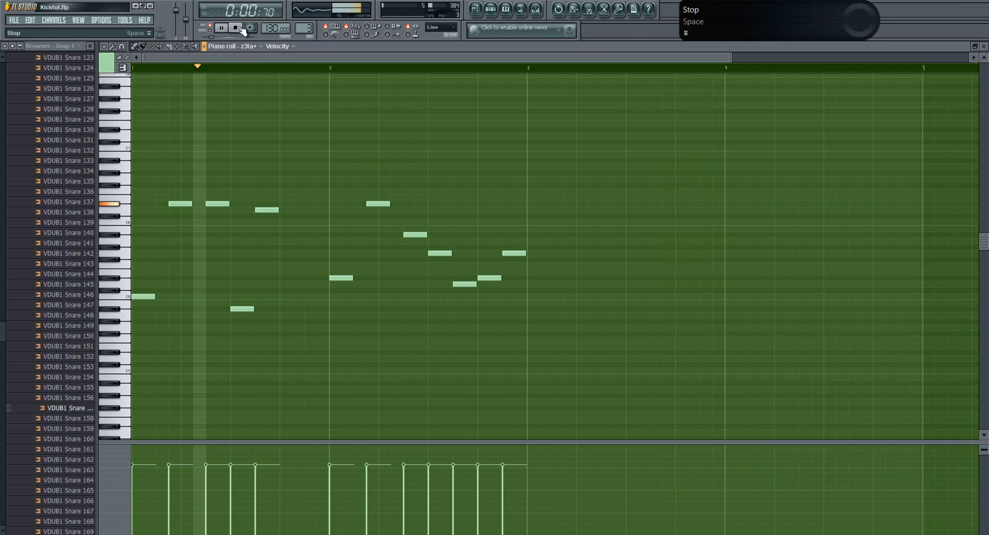
key("r")
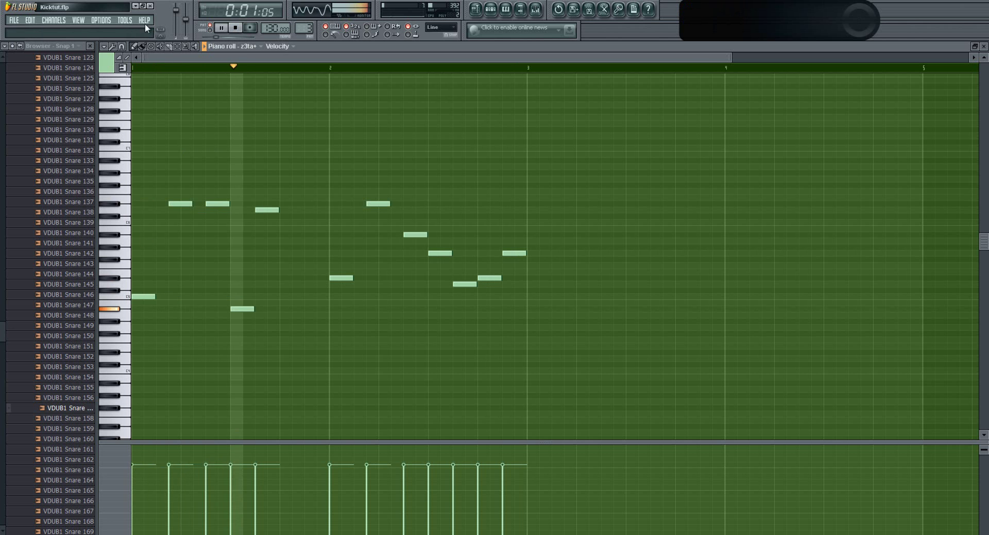
Step: Add three low C4 notes and three low A3 notes beneath the melody
left_click(137, 371)
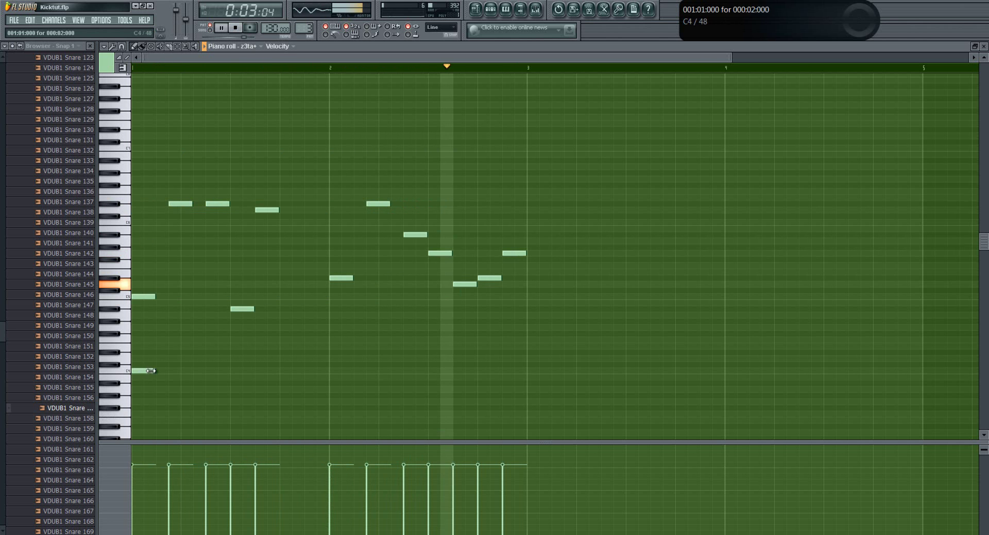
left_click(177, 370)
left_click(208, 370)
left_click(239, 390)
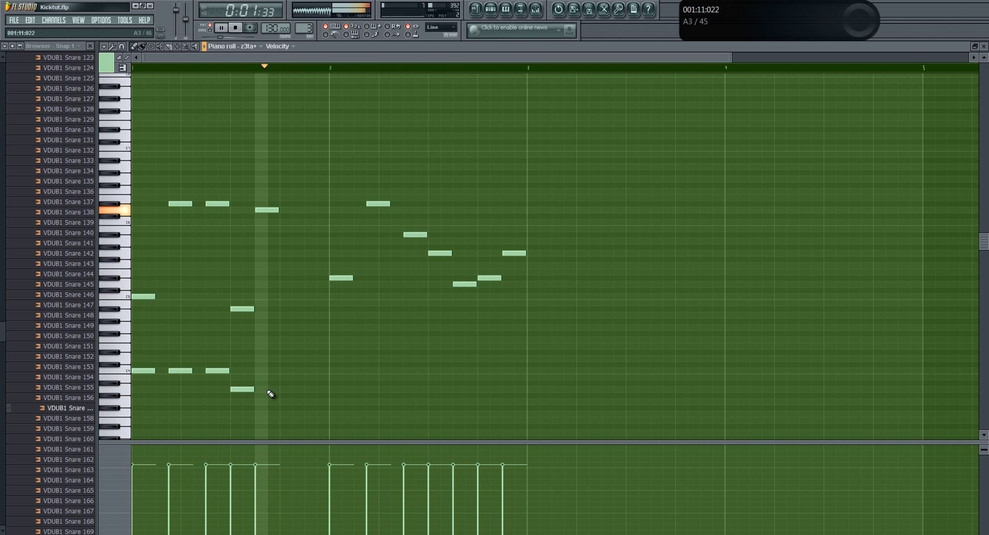
left_click(270, 390)
left_click(306, 390)
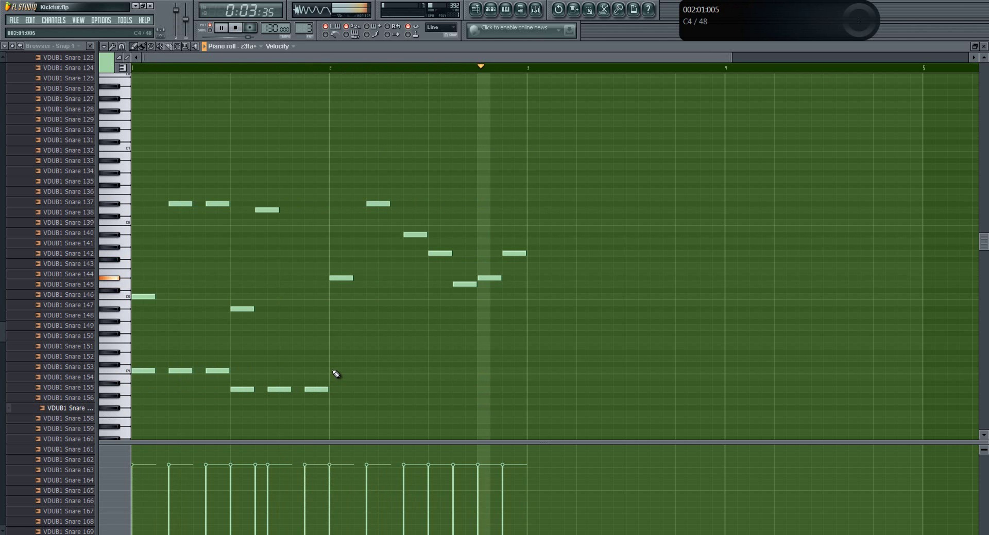
Step: In bar 2, replace a stray D4 with D#4, raise an A3, add B3 and a closing note, then play
left_click(336, 358)
right_click(337, 358)
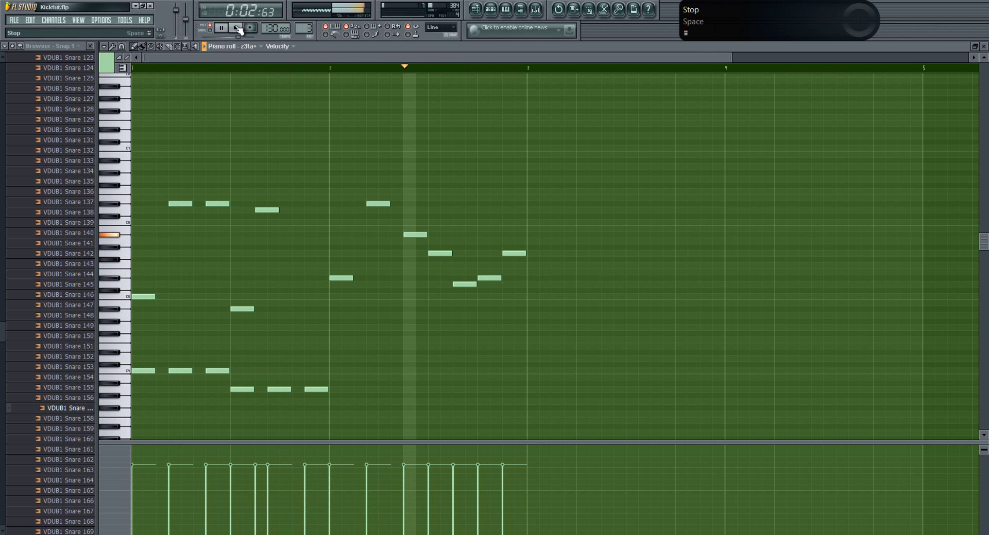
left_click(236, 27)
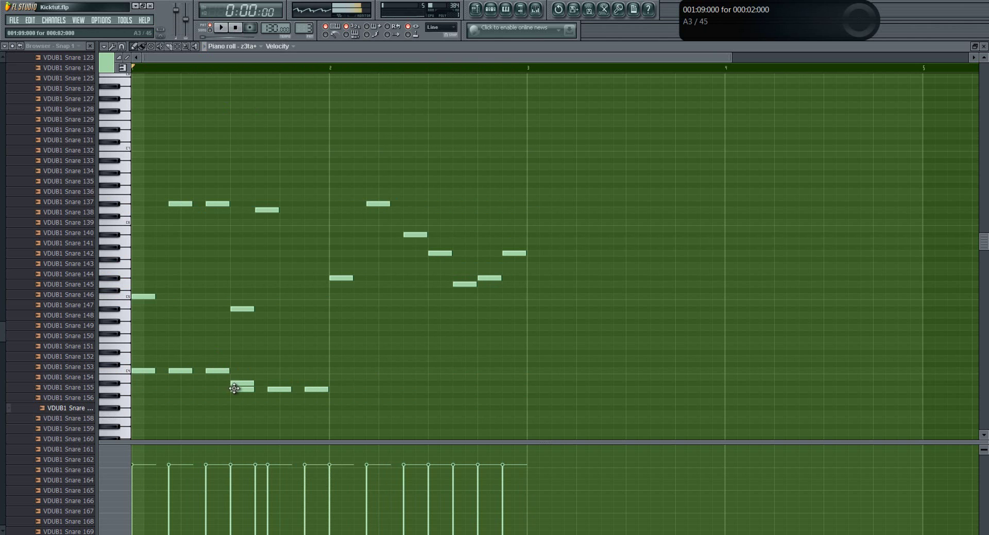
left_click_drag(303, 389, 303, 383)
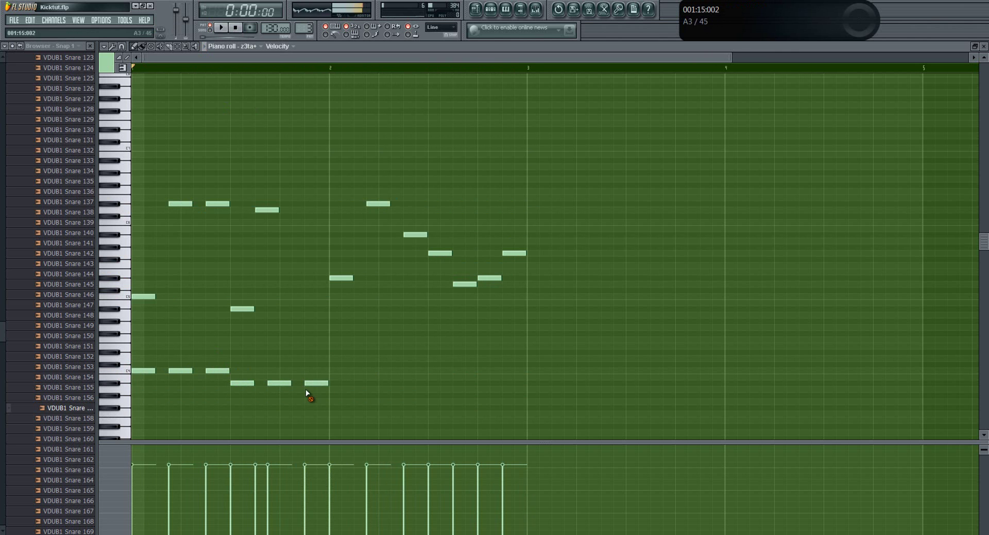
left_click_drag(336, 351, 325, 350)
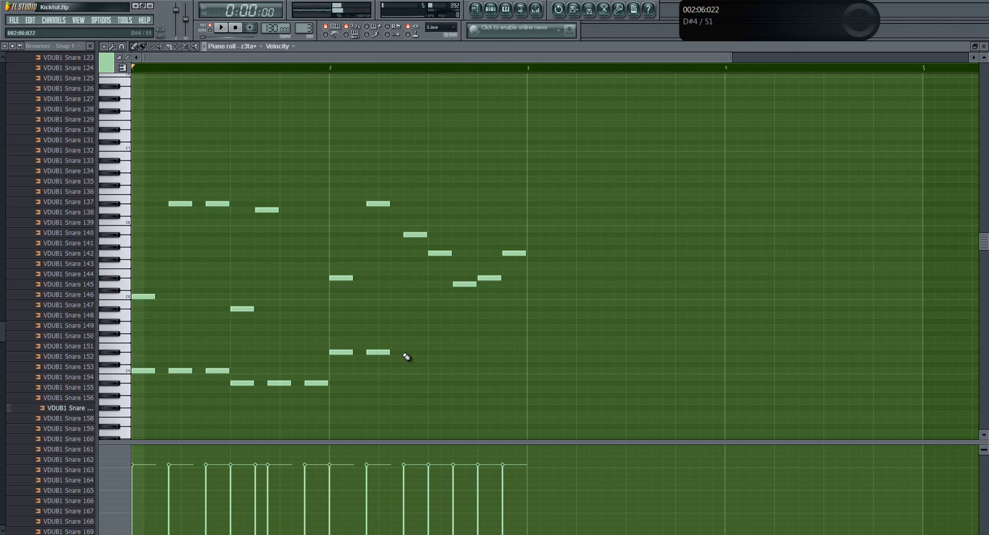
left_click(435, 384)
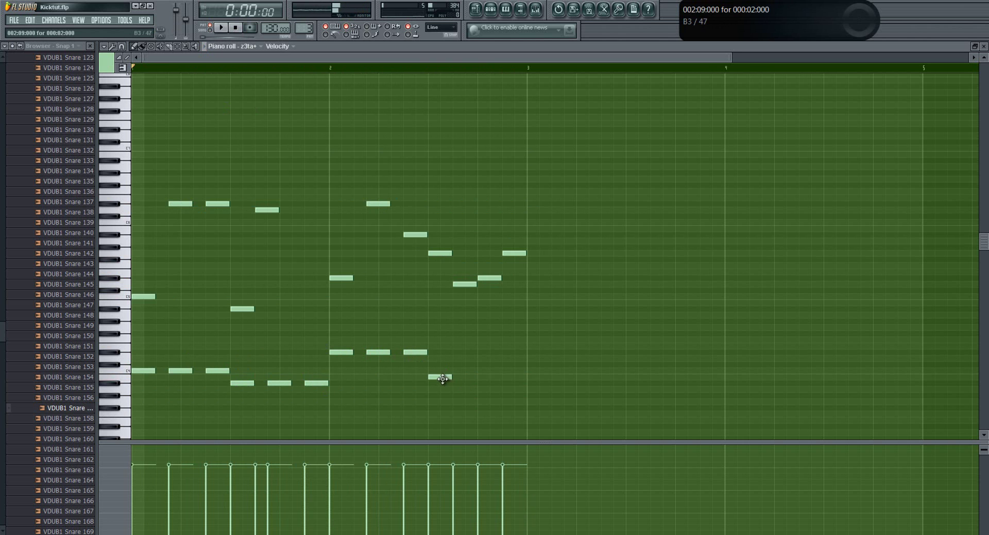
left_click(500, 386)
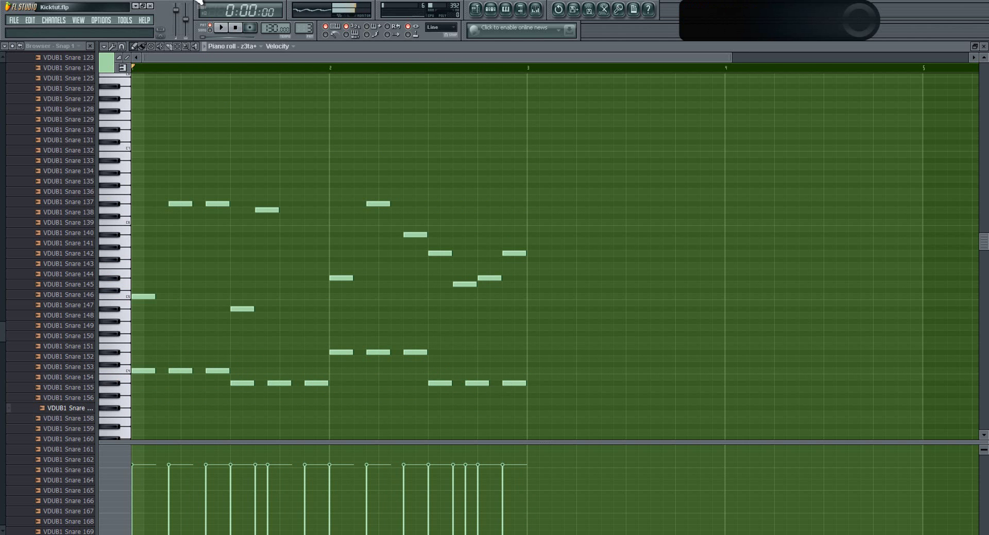
left_click(221, 28)
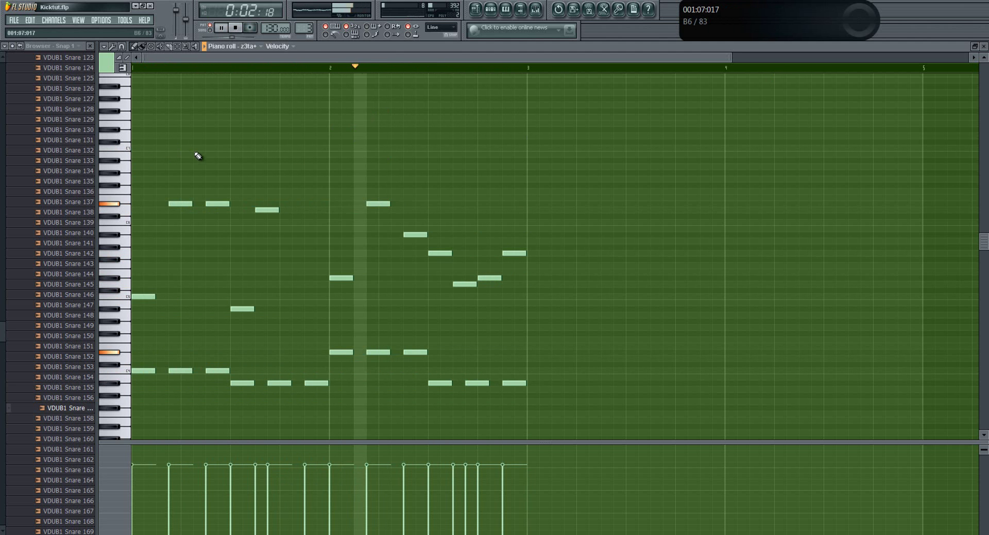
Step: Scroll the piano roll up while the melody with its low notes loops
scroll(154, 119, "up", 2)
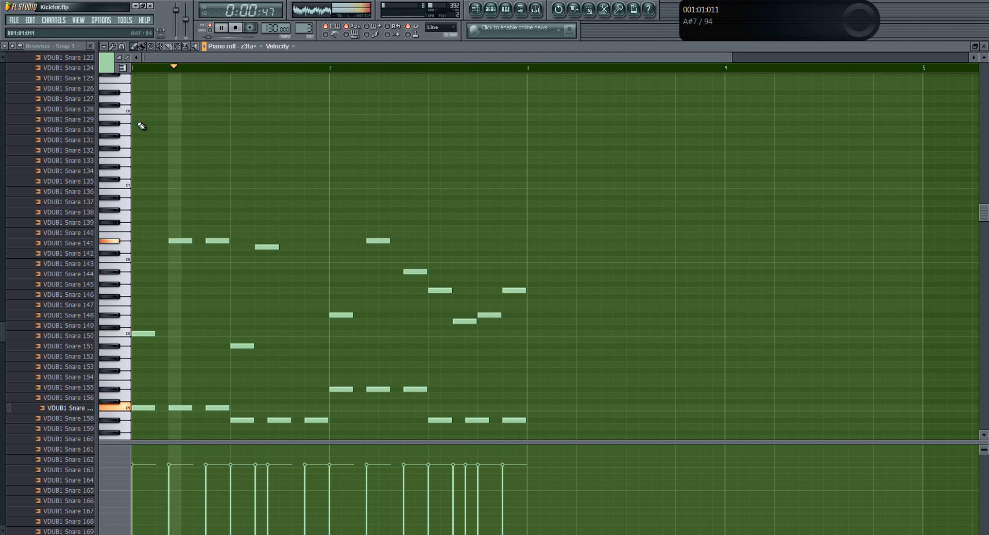
Step: Close the piano roll, stop playback, open the z3ta+ Chords of life settings, and move the mixer higher
left_click(983, 46)
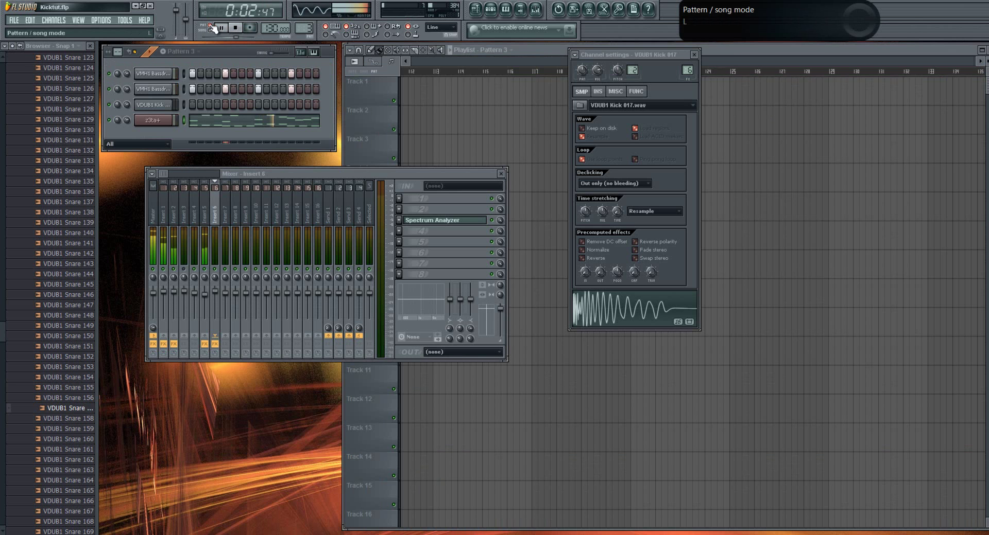
left_click(232, 28)
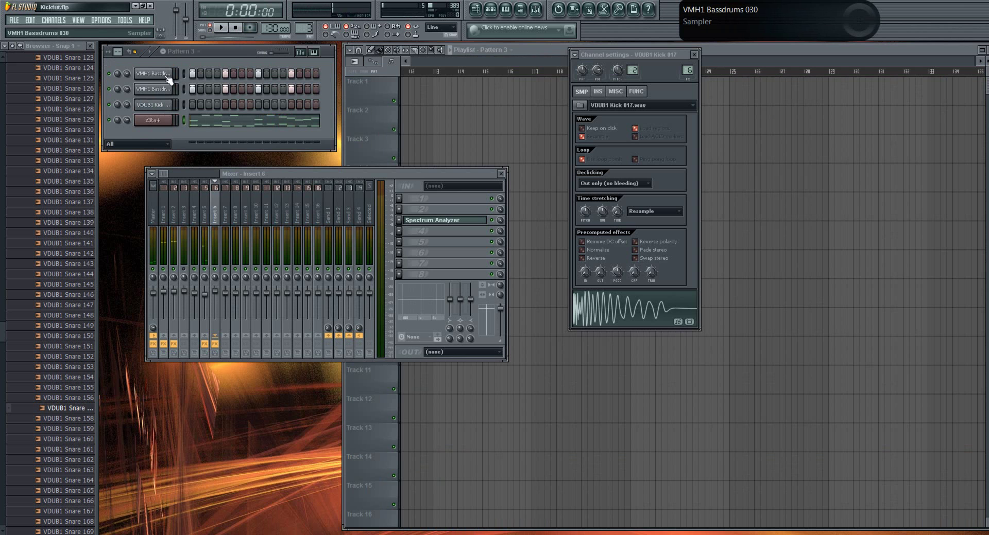
left_click(156, 122)
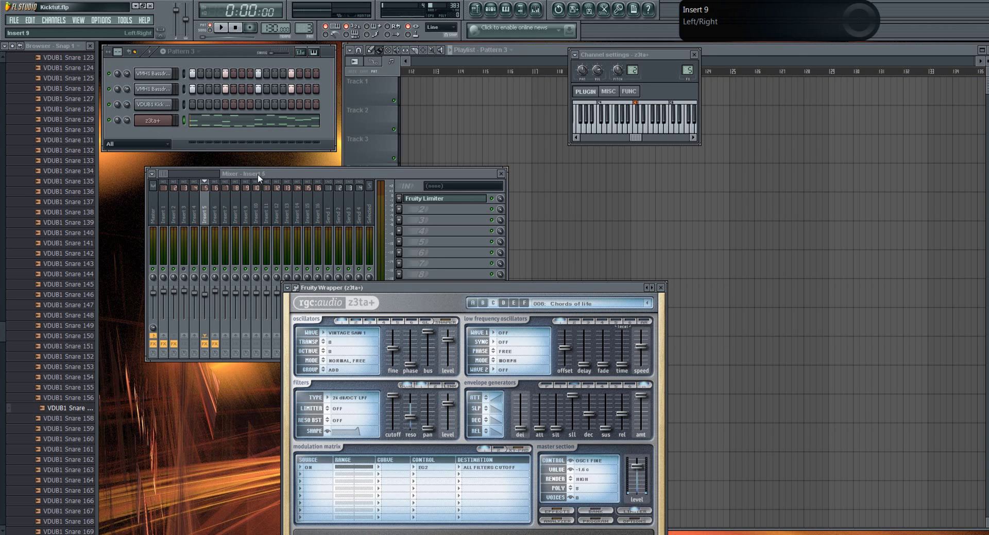
left_click_drag(257, 175, 291, 143)
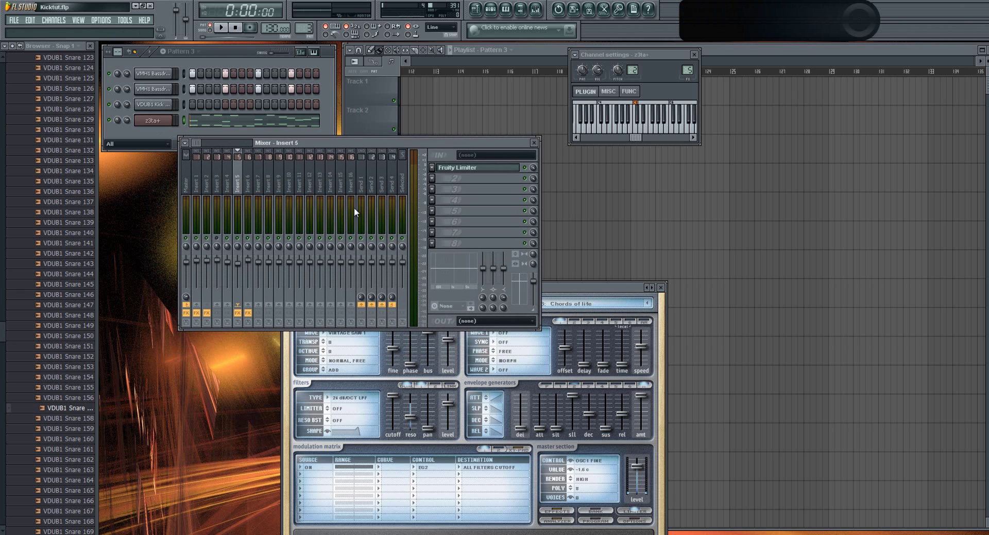